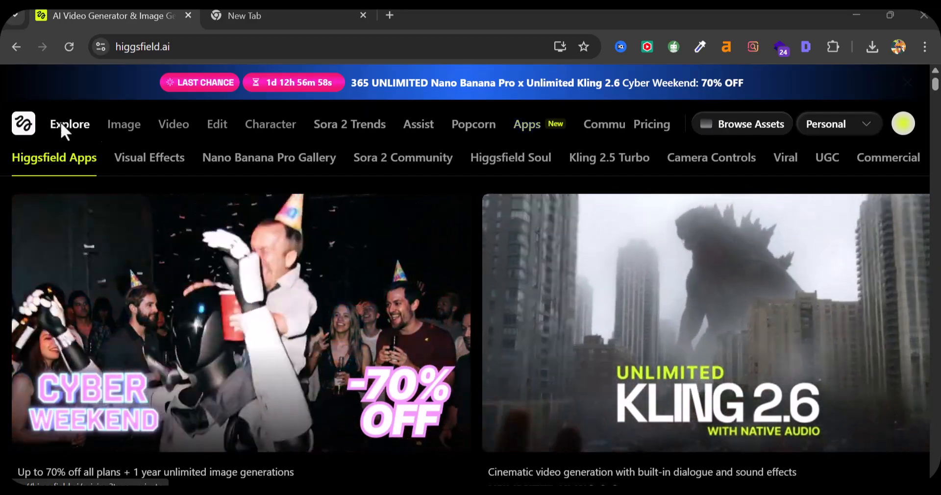
# Open the Create Image page and go to the image prompt
pyautogui.moveTo(124, 129)
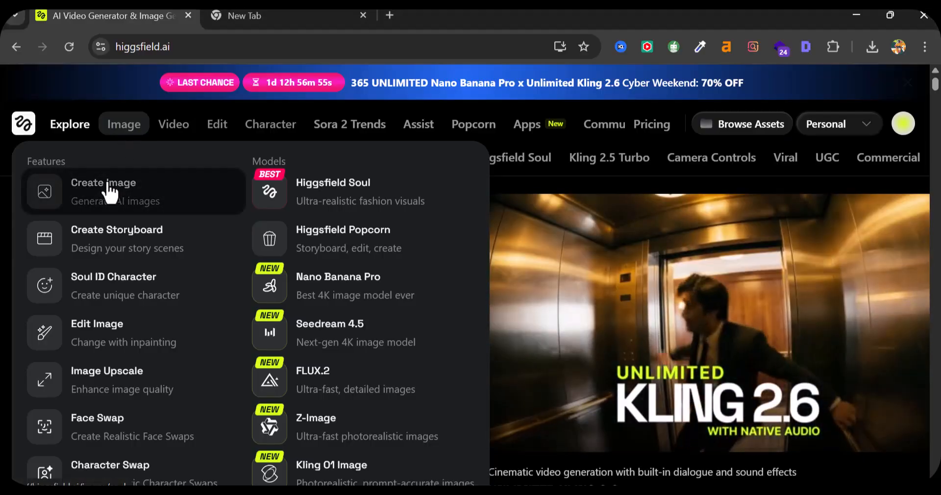
pyautogui.click(110, 191)
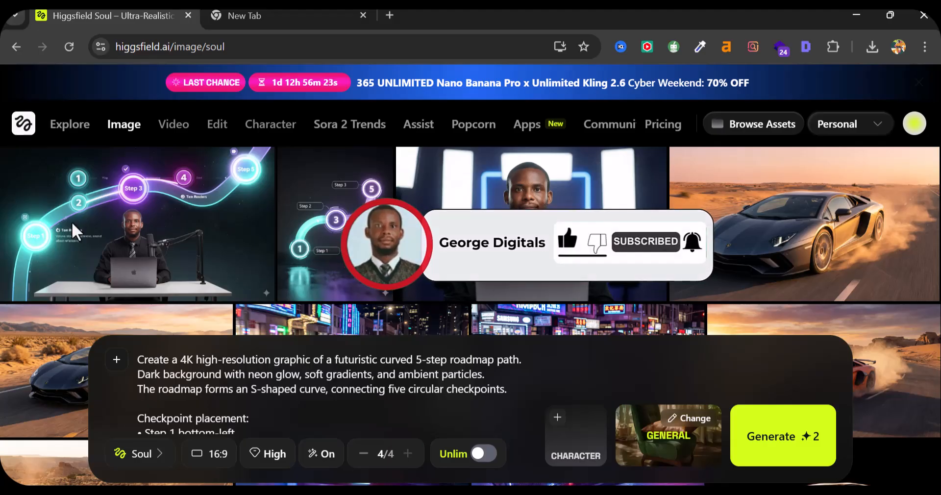
pyautogui.scroll(-5, 63, 231)
pyautogui.scroll(-3, 62, 231)
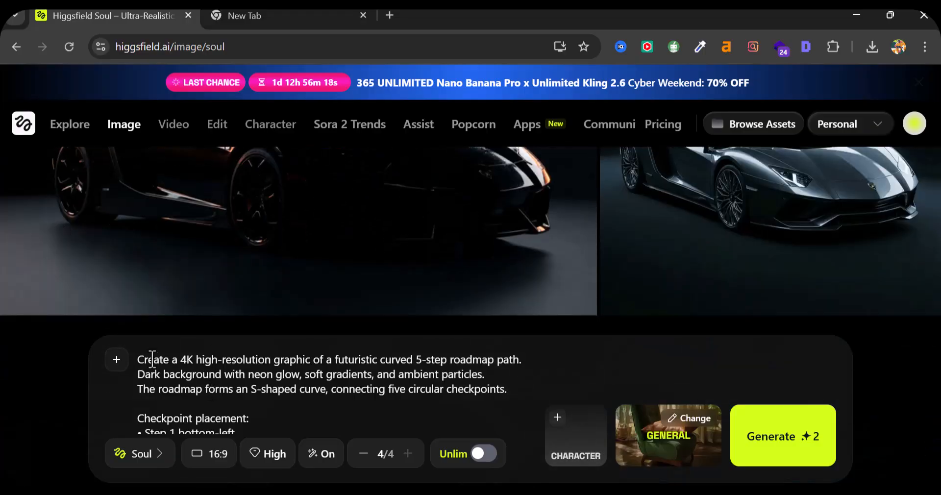
# Replace the prompt with "Lamborghini Aventador, deep shadows, dramatic rim lighting, glossy reflections, hyper-realistic 8K, cinematic contrast, black background, ultra-detailed exterior"
pyautogui.moveTo(140, 359); pyautogui.dragTo(515, 421)
pyautogui.press('BackSpace')
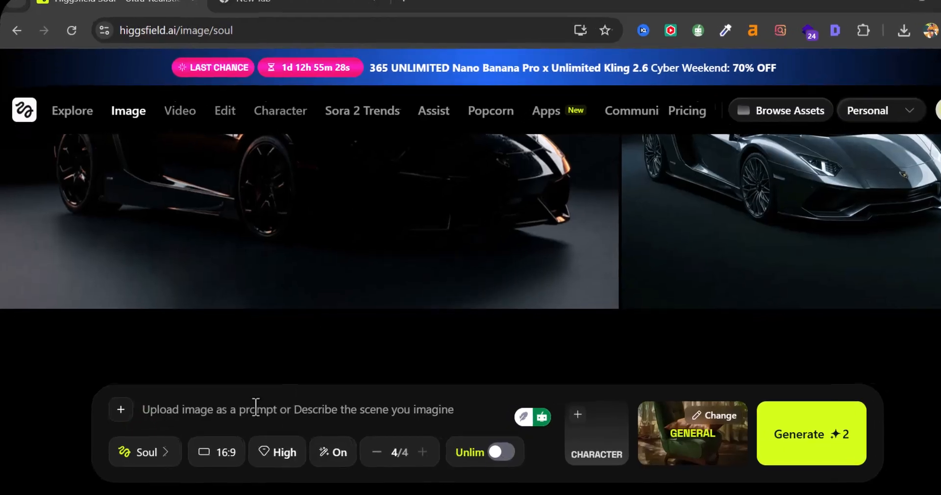
pyautogui.click(254, 406)
pyautogui.write('Lamborghini Aventador, deep shadows, dramatic rim lighting, glossy reflections, hyper-realistic 8K, cinematic contrast, black background, ultra-detailed exterior')
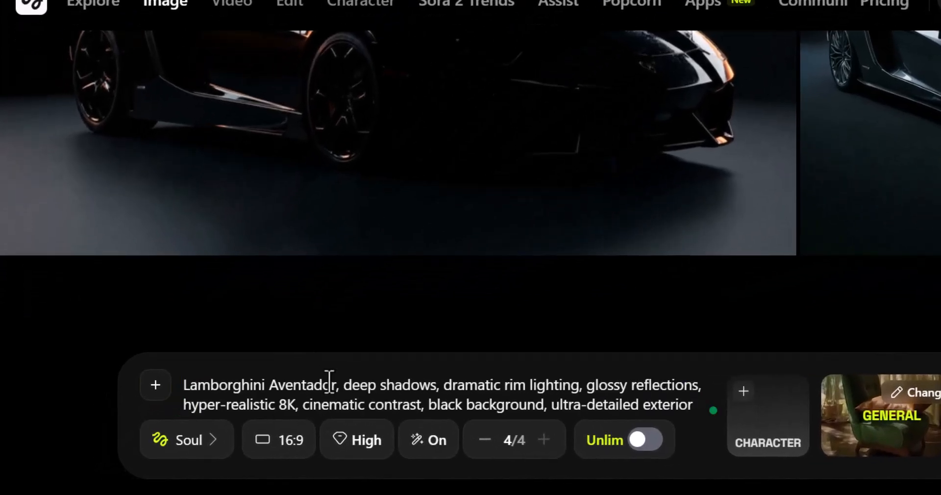
# Switch the image model to Nano Banana Pro and remove the attached reference image
pyautogui.click(188, 440)
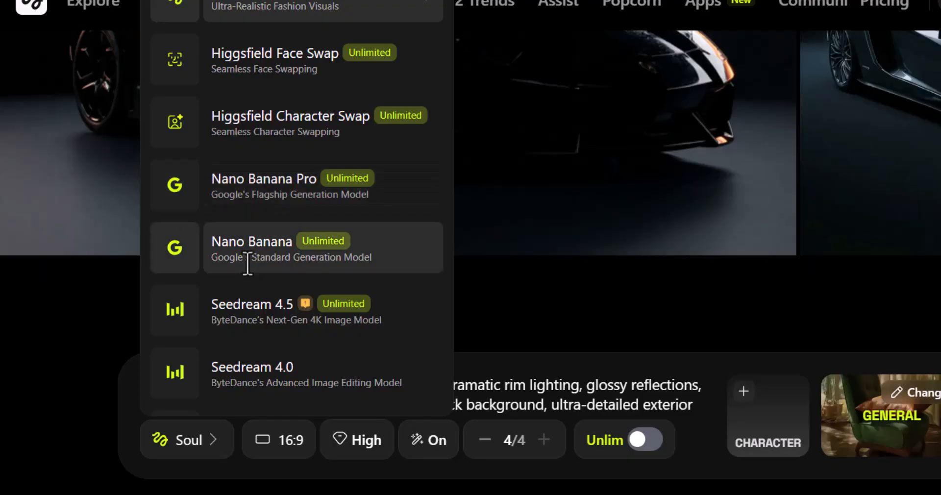
pyautogui.click(239, 193)
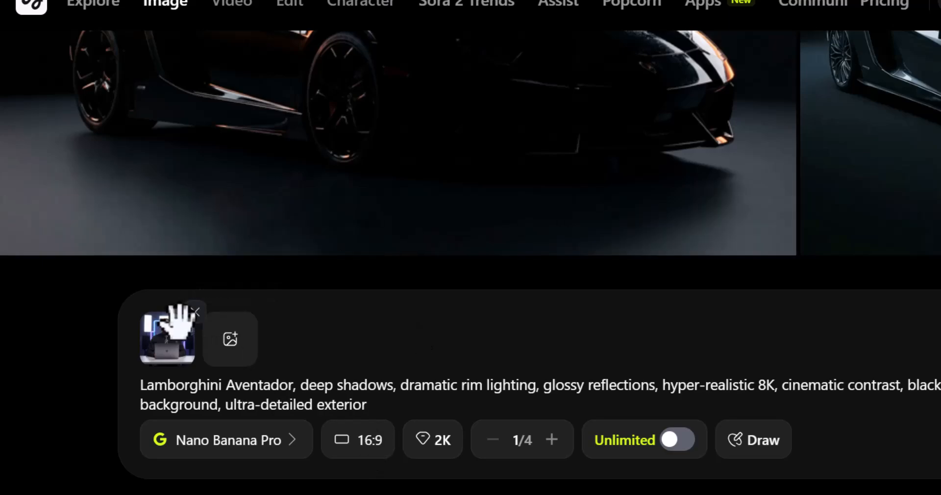
pyautogui.click(195, 314)
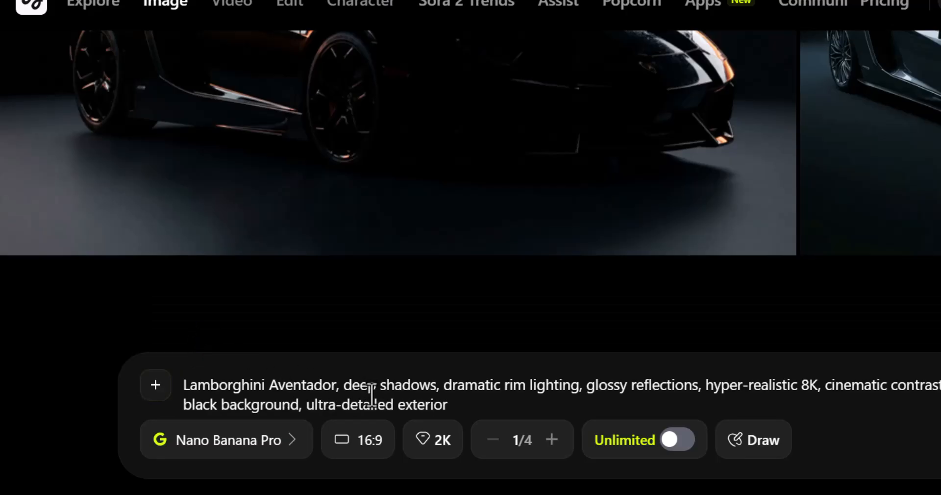
# Keep the 16:9 aspect ratio and generate the Lamborghini image in 4K quality
pyautogui.click(353, 441)
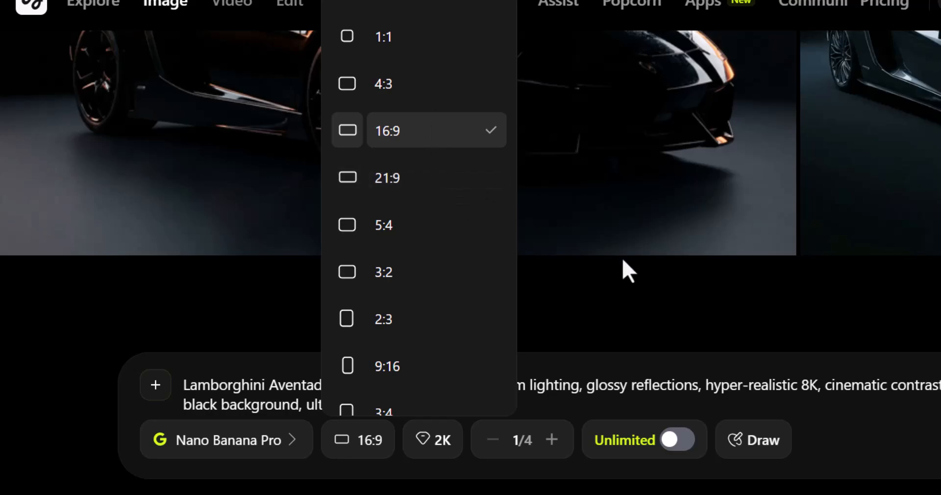
pyautogui.click(606, 289)
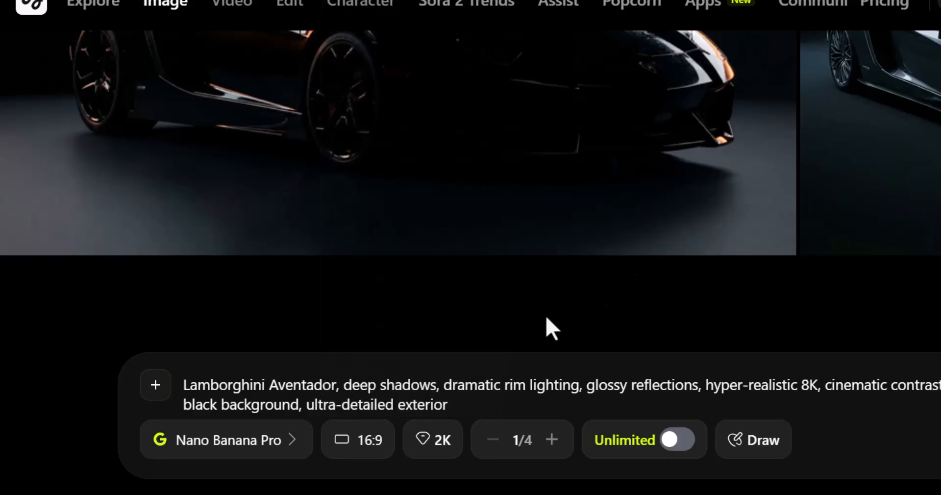
pyautogui.click(428, 443)
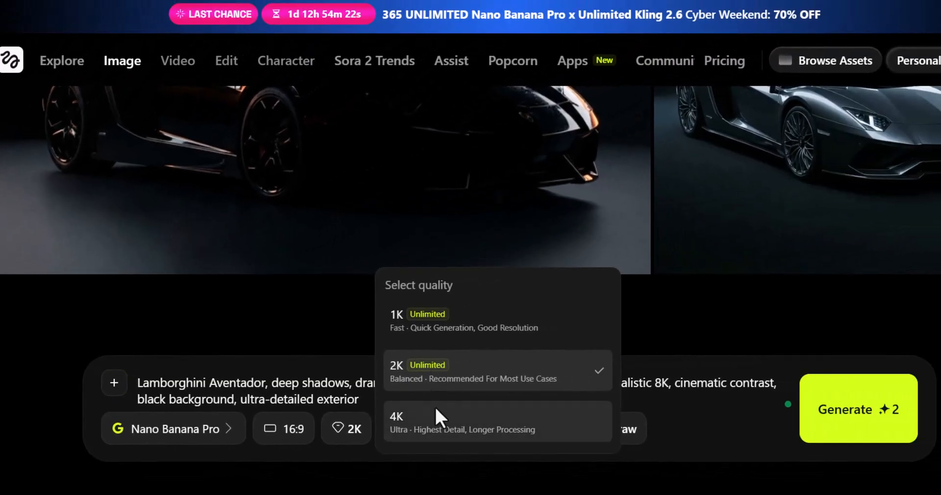
pyautogui.click(435, 409)
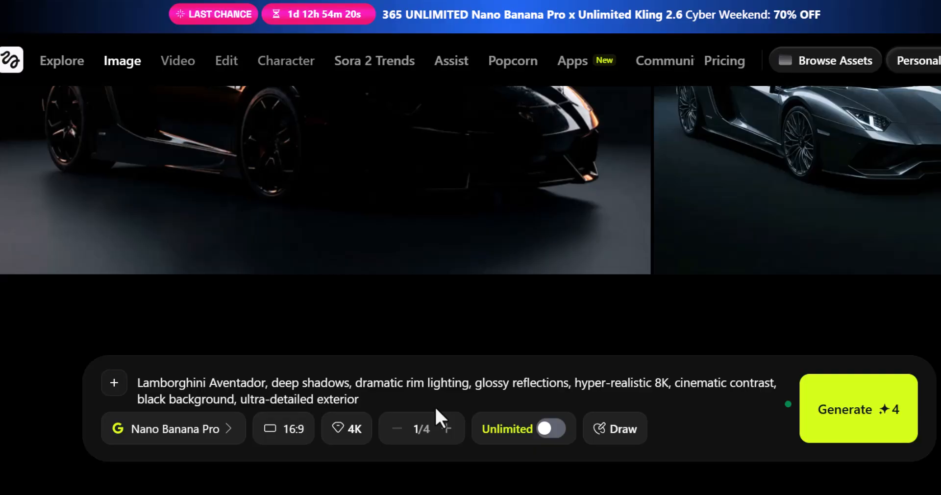
pyautogui.click(866, 421)
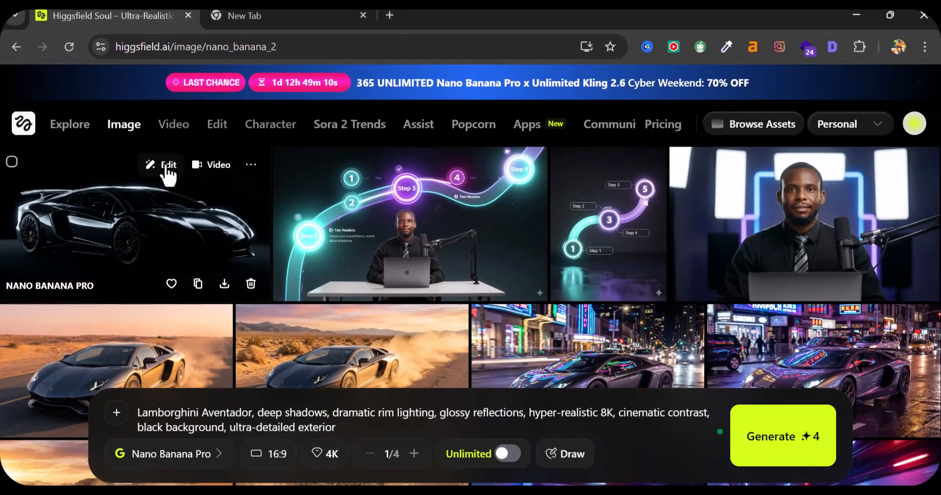
# Using the new car image as reference, generate "Lamborghini Aventador speeding through neon-lit tunnel at night, motion blur, wet reflective asphalt, cinematic ultra-wide lens, 8K realism"
pyautogui.click(250, 250)
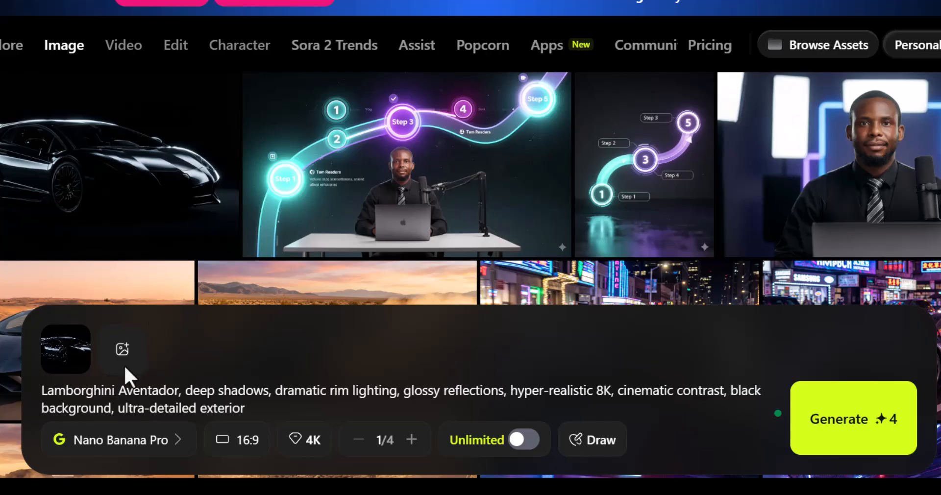
pyautogui.moveTo(121, 107)
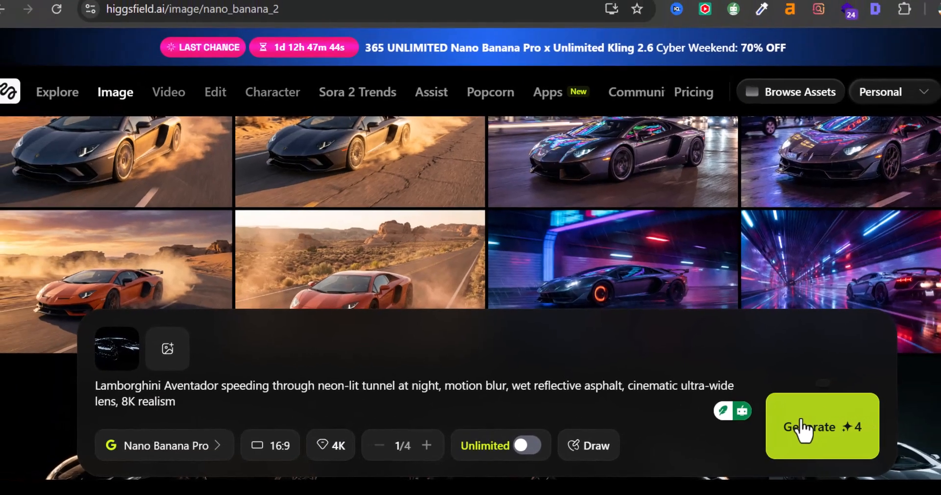
pyautogui.click(833, 424)
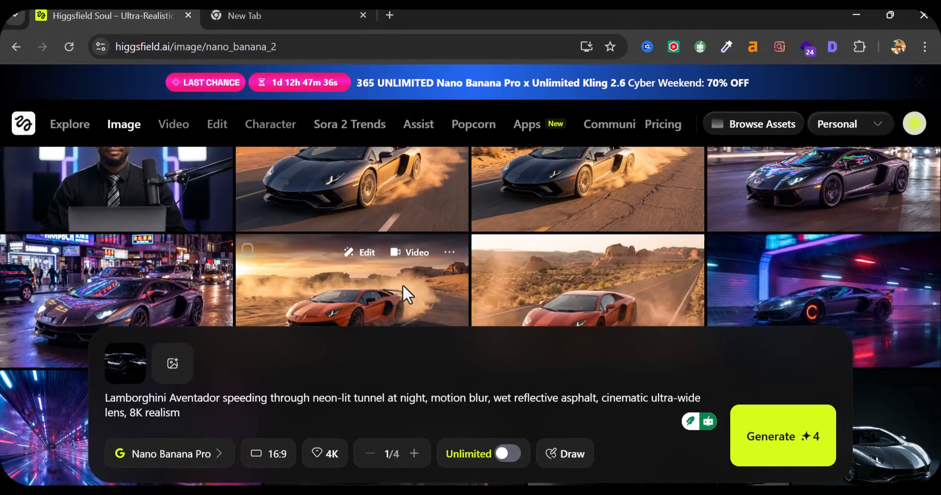
# View the red and the dark Lamborghini desert highway images from the gallery at full size
pyautogui.scroll(1, 614, 174)
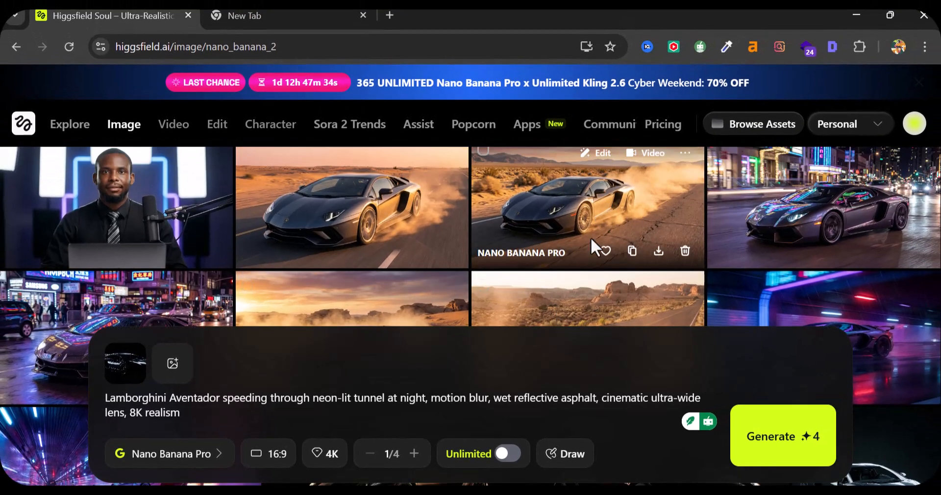
pyautogui.scroll(-3, 590, 237)
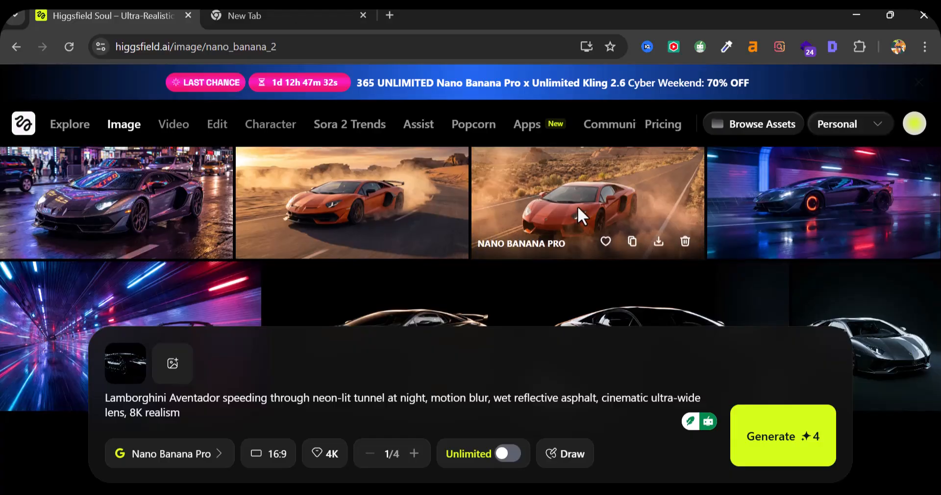
pyautogui.click(577, 206)
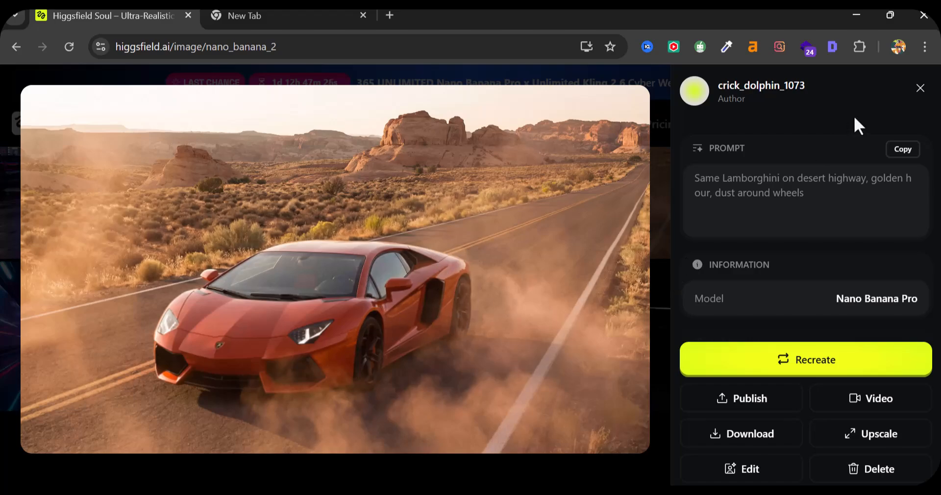
pyautogui.click(918, 90)
pyautogui.scroll(3, 393, 296)
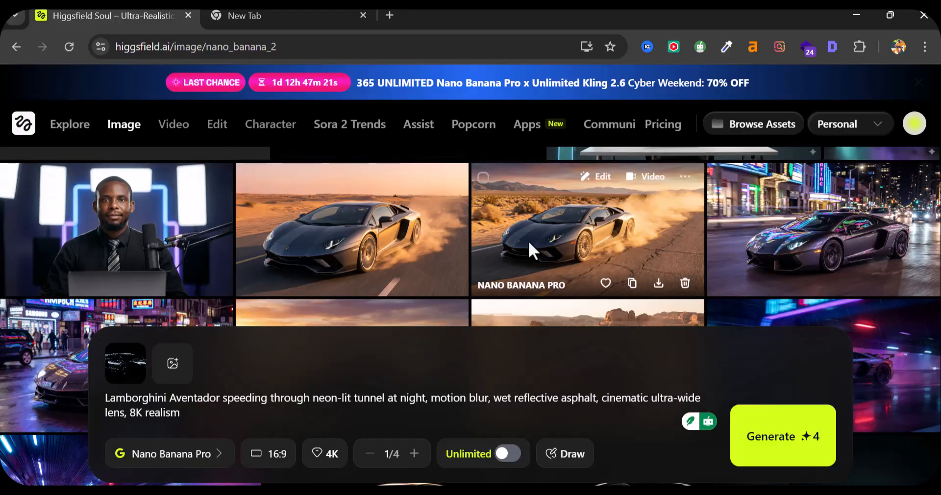
pyautogui.click(528, 241)
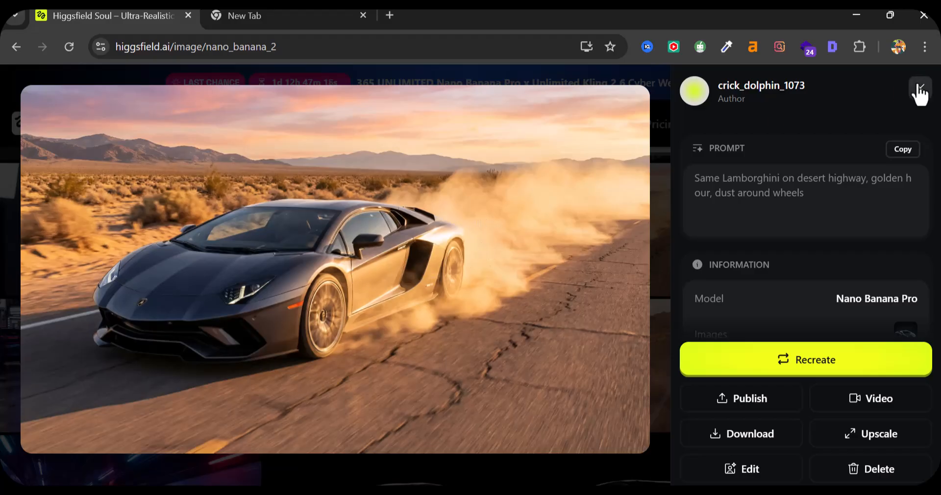
pyautogui.click(920, 91)
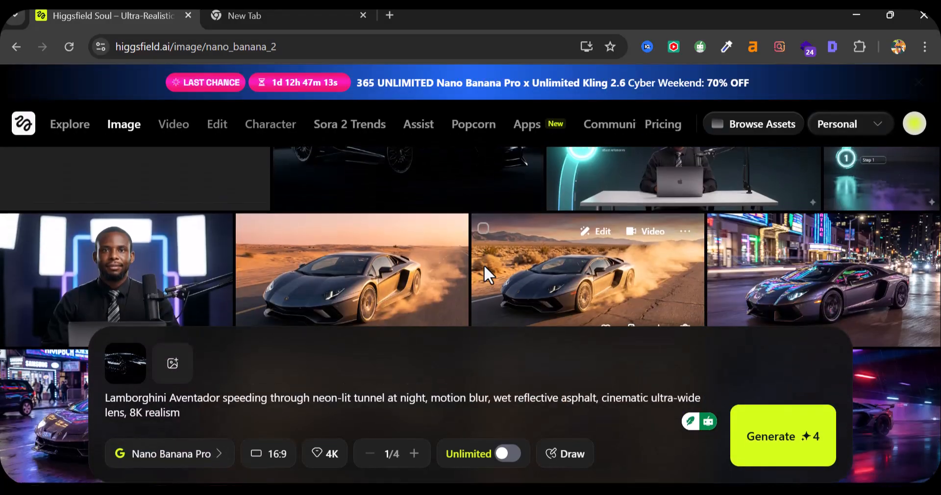
# View the neon-lit tunnel and night city street Lamborghini images at full size with their prompts
pyautogui.scroll(-5, 484, 265)
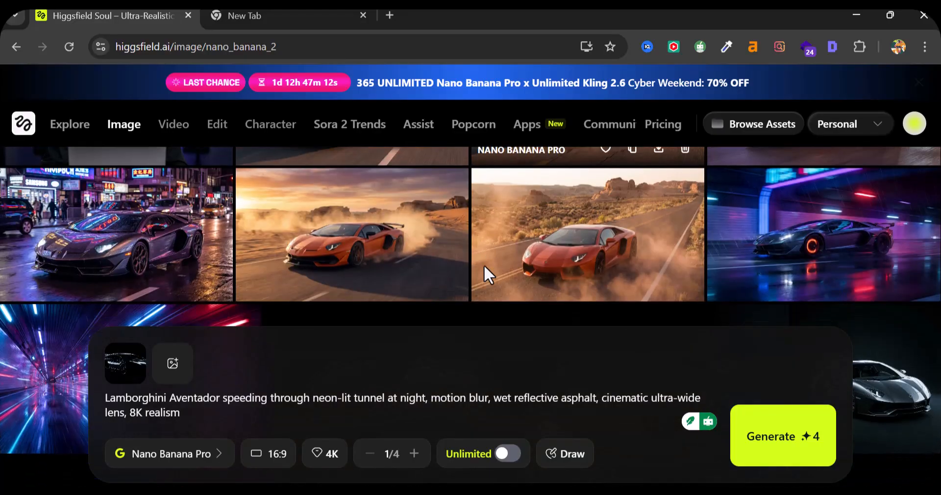
pyautogui.click(828, 243)
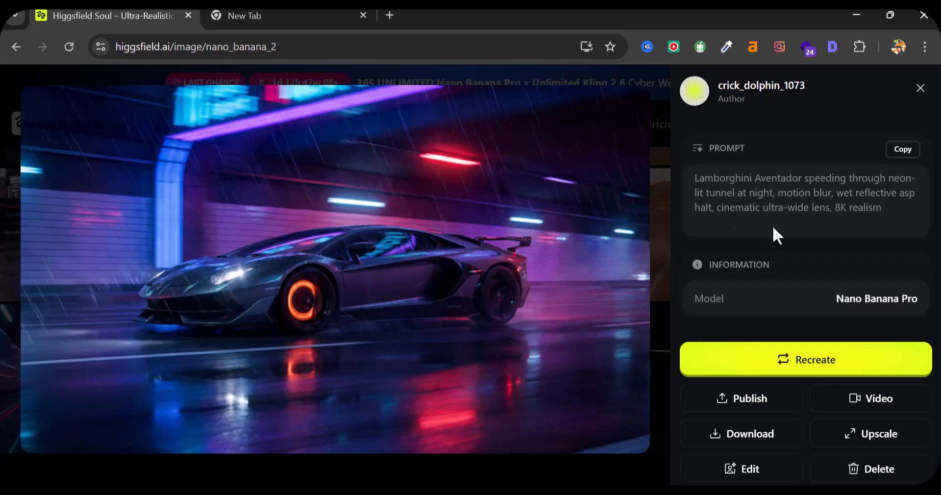
pyautogui.click(920, 88)
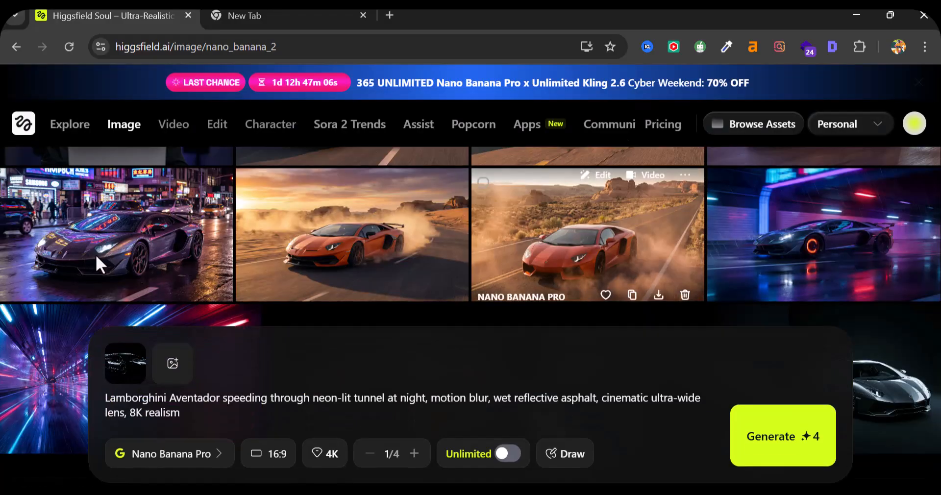
pyautogui.click(96, 254)
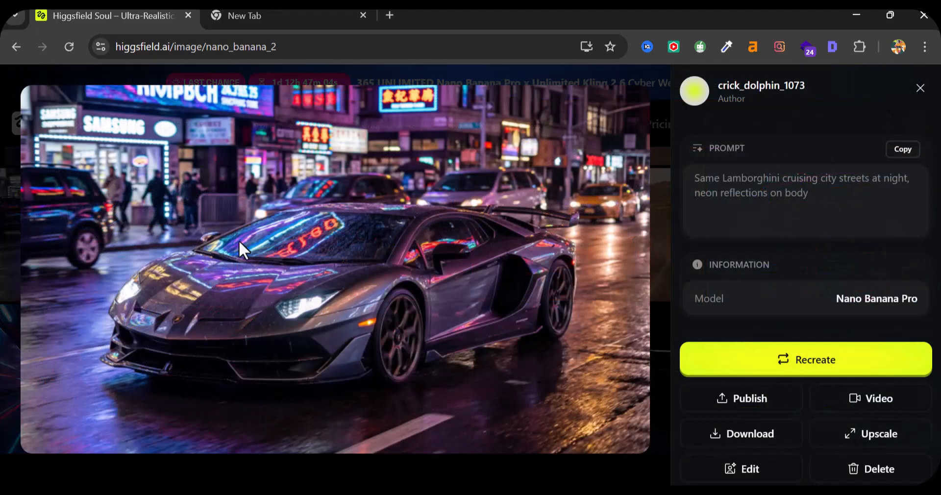
pyautogui.click(926, 91)
# Look through the gallery and compare the studio, desert, city and neon tunnel shots of the Lamborghini
pyautogui.scroll(-3, 460, 225)
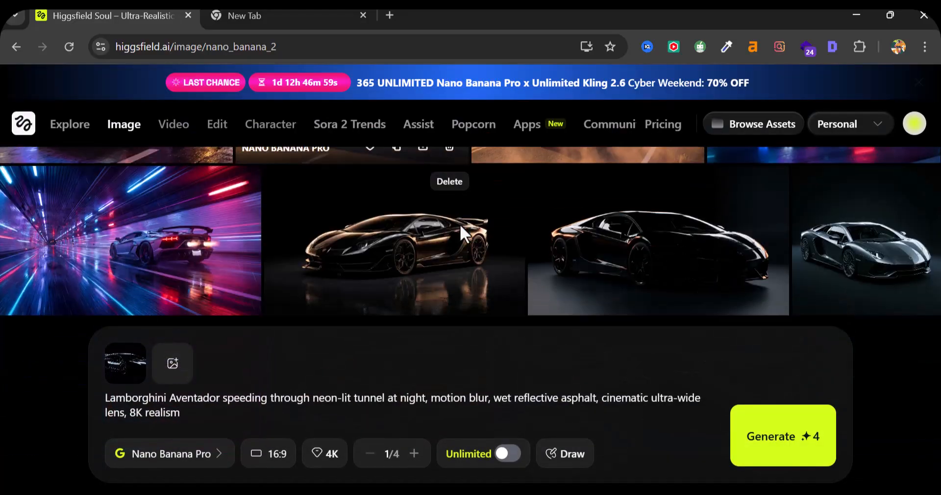
pyautogui.scroll(2, 460, 225)
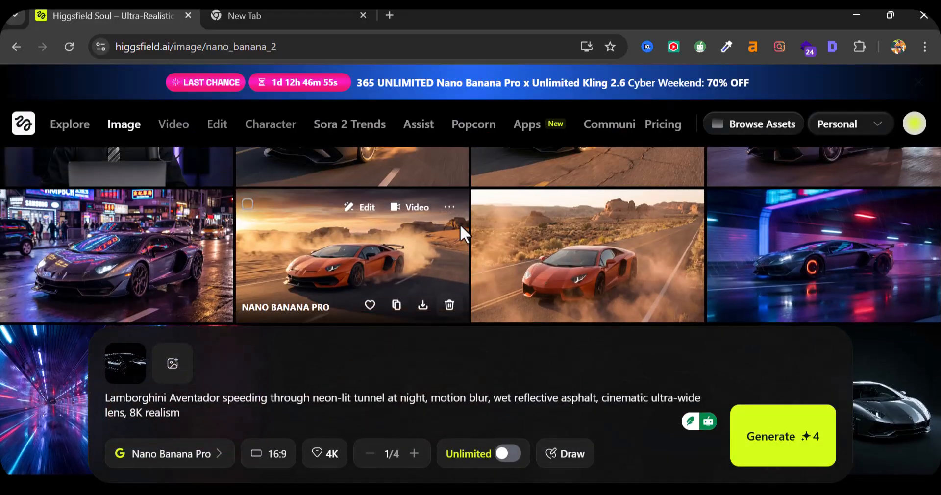
pyautogui.scroll(-2, 460, 224)
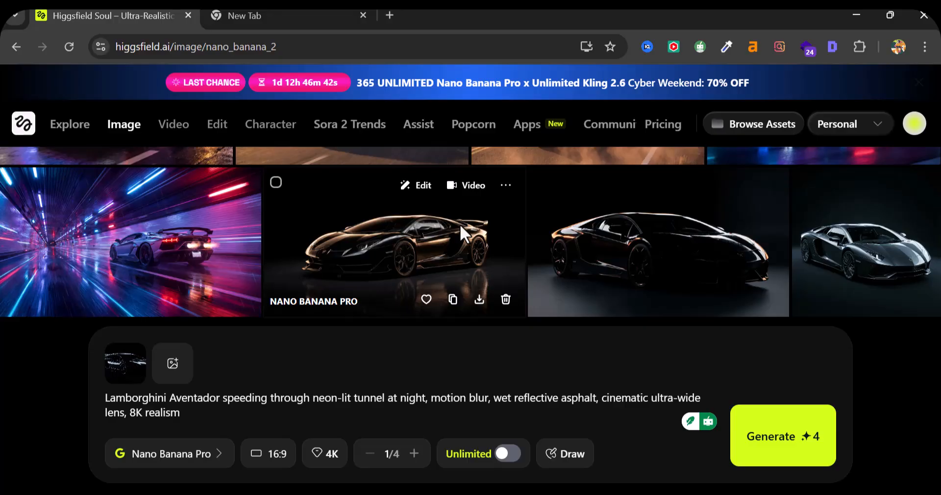
pyautogui.scroll(1, 385, 249)
pyautogui.scroll(-1, 385, 249)
pyautogui.scroll(1, 386, 250)
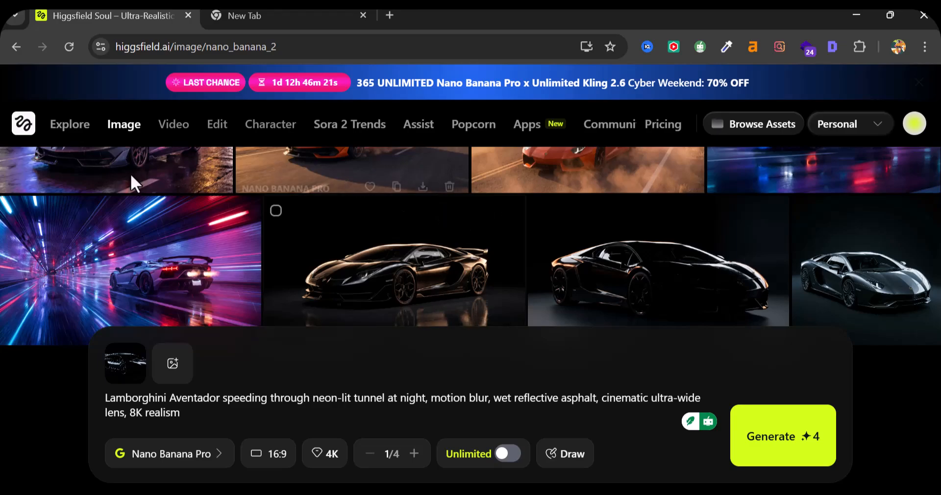
pyautogui.scroll(10, 130, 173)
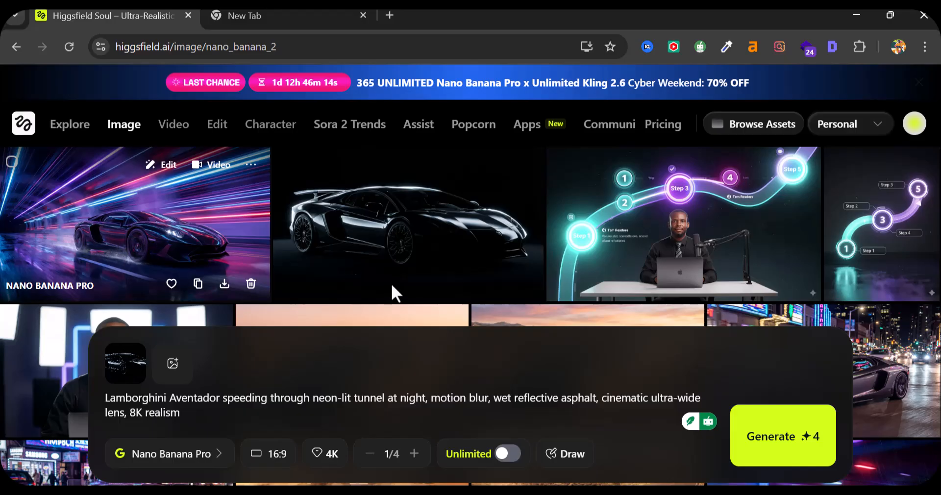
pyautogui.scroll(-5, 395, 289)
pyautogui.scroll(2, 393, 286)
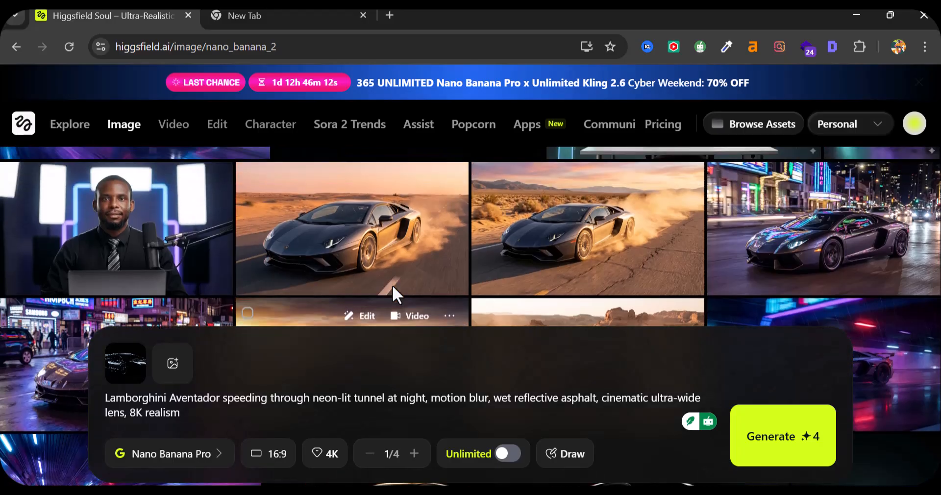
pyautogui.scroll(-2, 392, 286)
pyautogui.scroll(5, 392, 245)
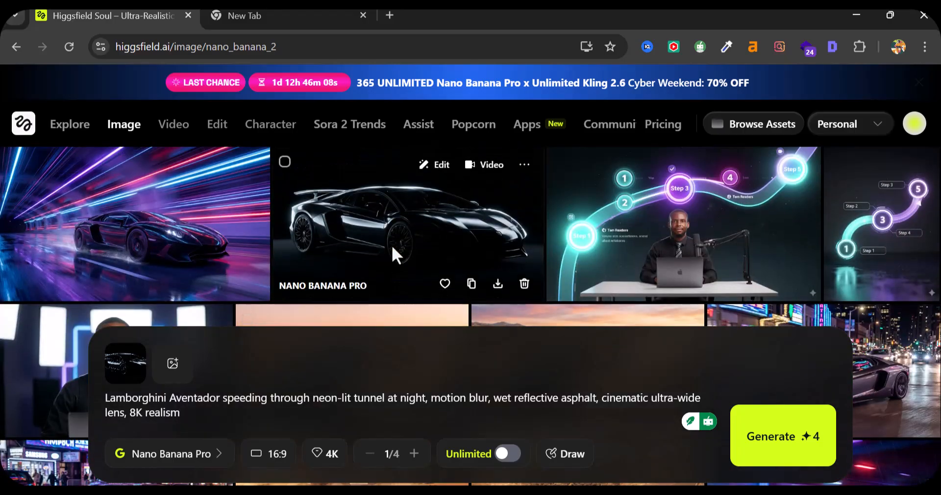
pyautogui.scroll(-4, 392, 245)
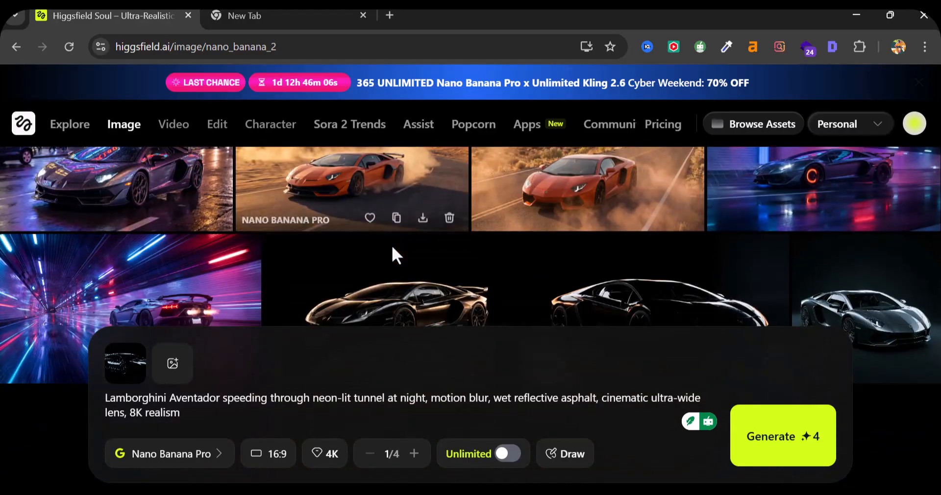
pyautogui.scroll(-1, 393, 248)
pyautogui.scroll(2, 393, 248)
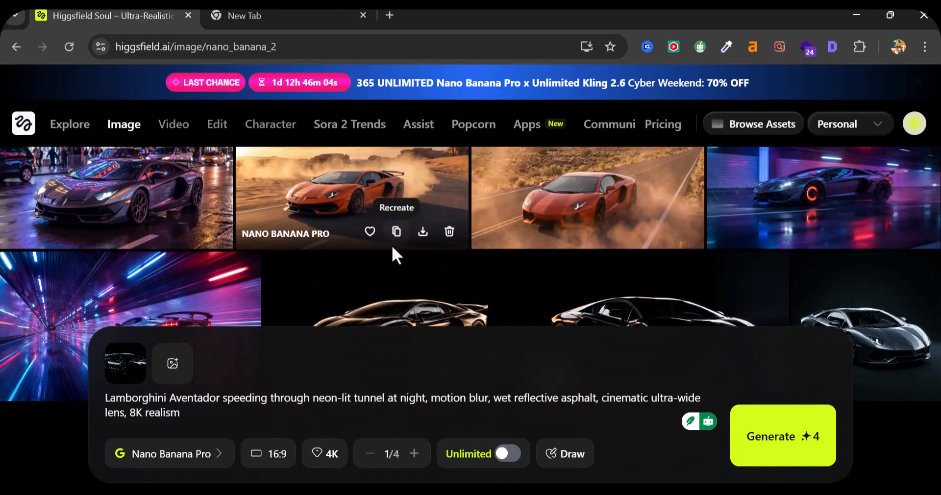
# Review the generated Lamborghini shots in the gallery down to the dark studio images
pyautogui.scroll(1, 396, 255)
pyautogui.scroll(-1, 392, 245)
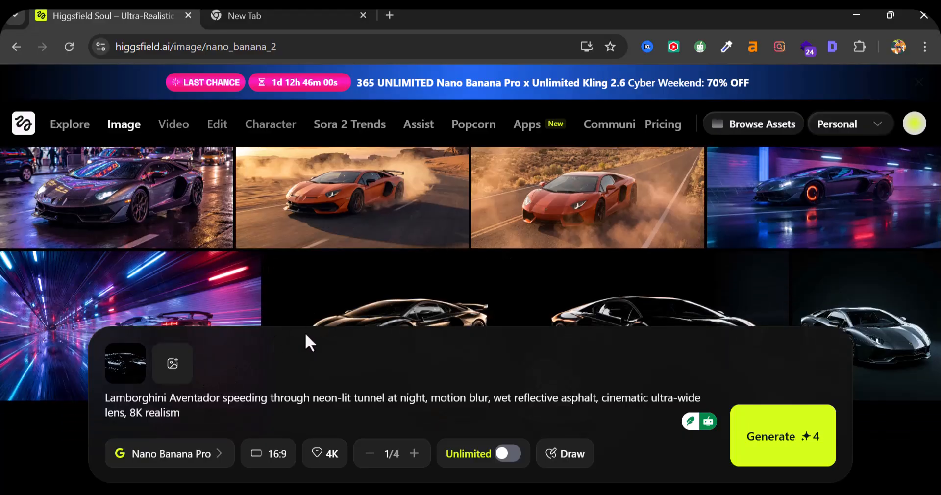
pyautogui.scroll(3, 374, 281)
pyautogui.scroll(-3, 374, 281)
pyautogui.scroll(3, 374, 281)
pyautogui.scroll(-5, 569, 242)
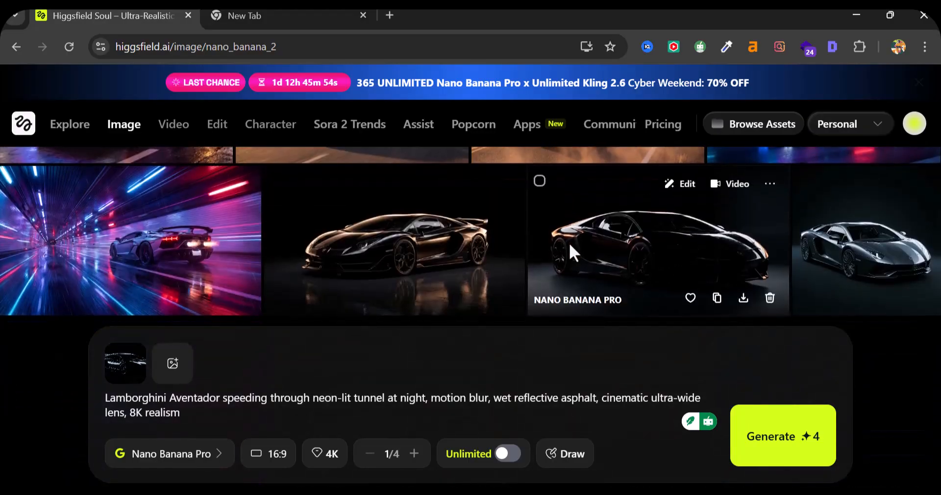
pyautogui.scroll(3, 667, 222)
pyautogui.scroll(-3, 669, 220)
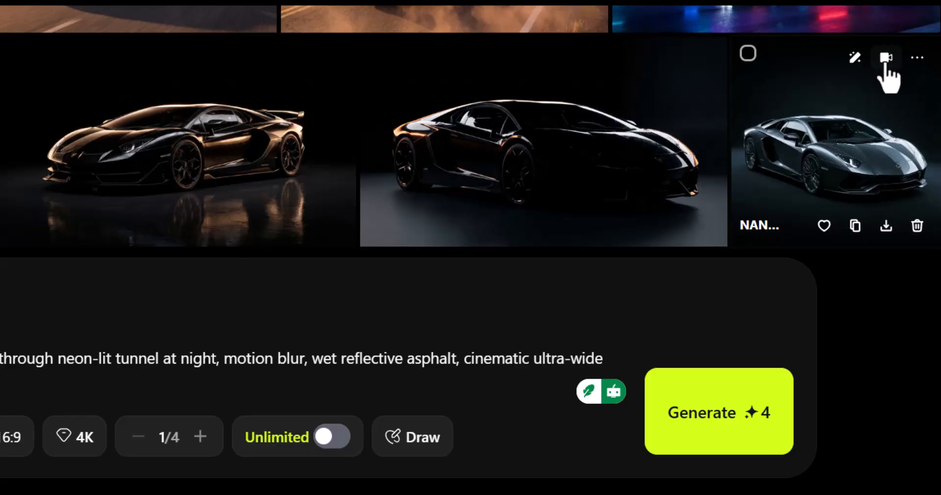
# Start a video from the silver-grey studio Lamborghini image and clear the existing roadmap prompt
pyautogui.click(885, 58)
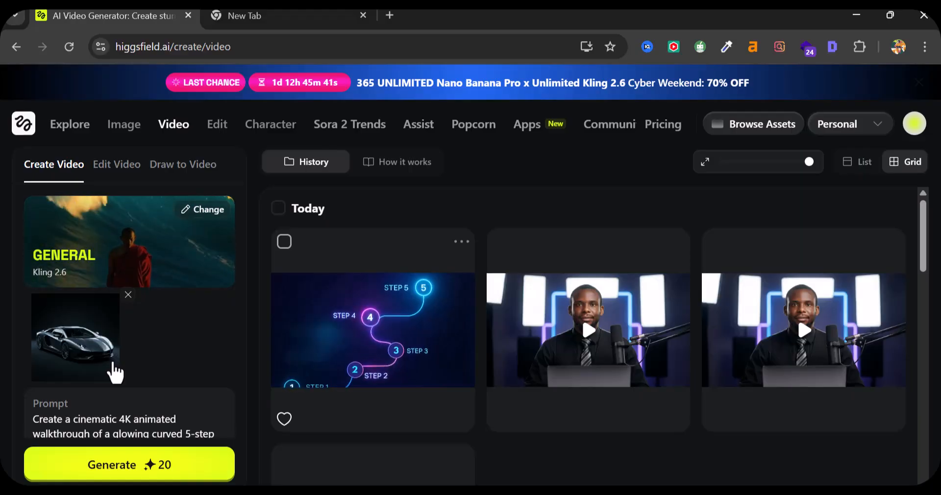
pyautogui.scroll(-2, 115, 373)
pyautogui.scroll(-1, 114, 368)
pyautogui.scroll(1, 83, 358)
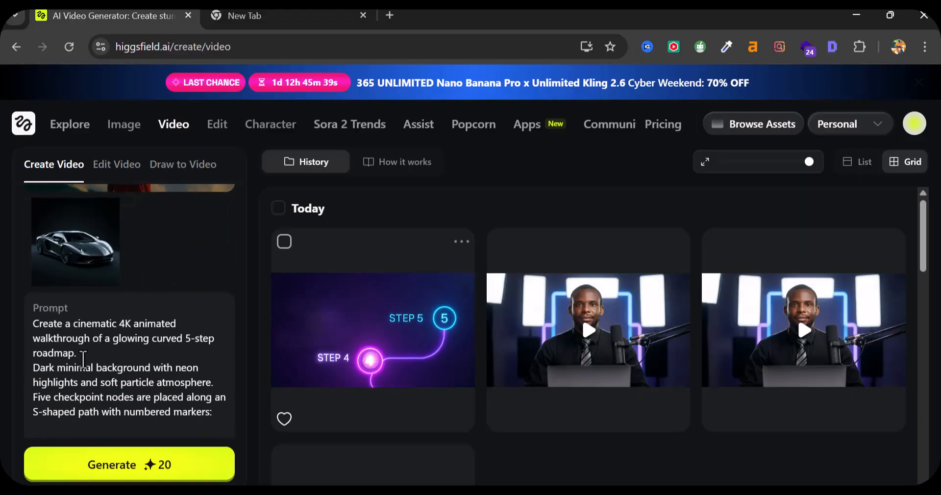
pyautogui.hotkey('ctrl', 'a')
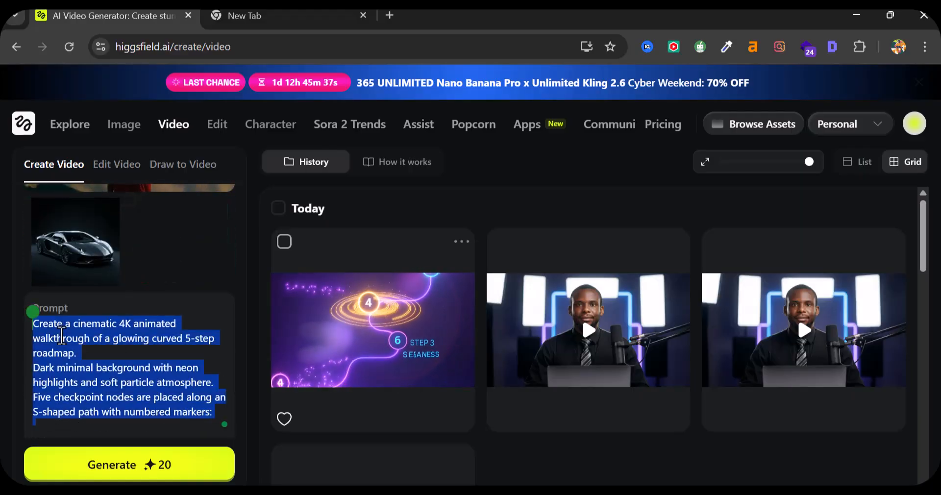
pyautogui.press('BackSpace')
pyautogui.scroll(-1, 107, 325)
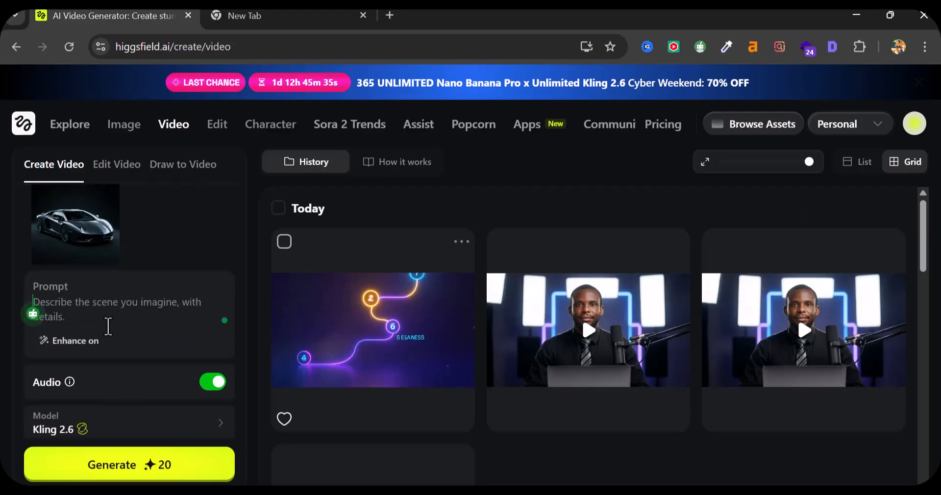
# Enter the multi-shot prompt beginning "An 8-second ultra-cinematic video with slow orbiting camera movement and smooth seamless transitions" and read it through
pyautogui.scroll(-1, 108, 326)
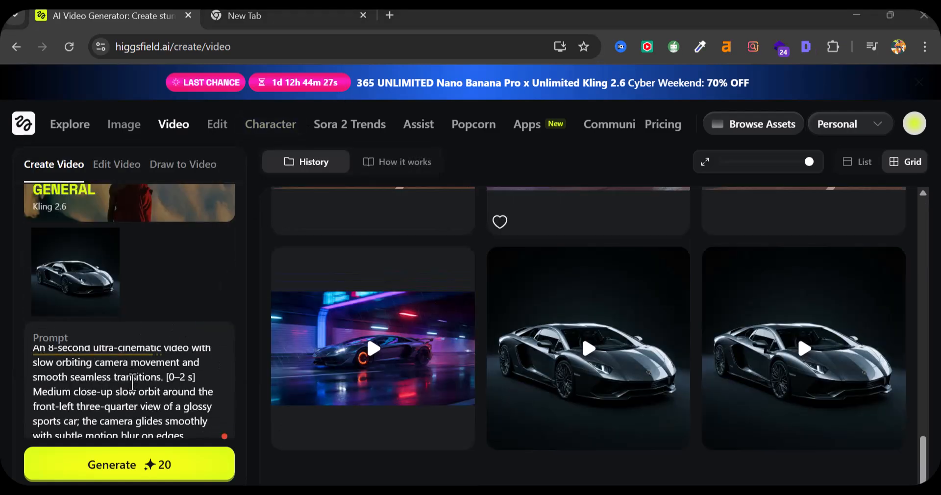
pyautogui.scroll(-1, 133, 383)
pyautogui.scroll(1, 133, 383)
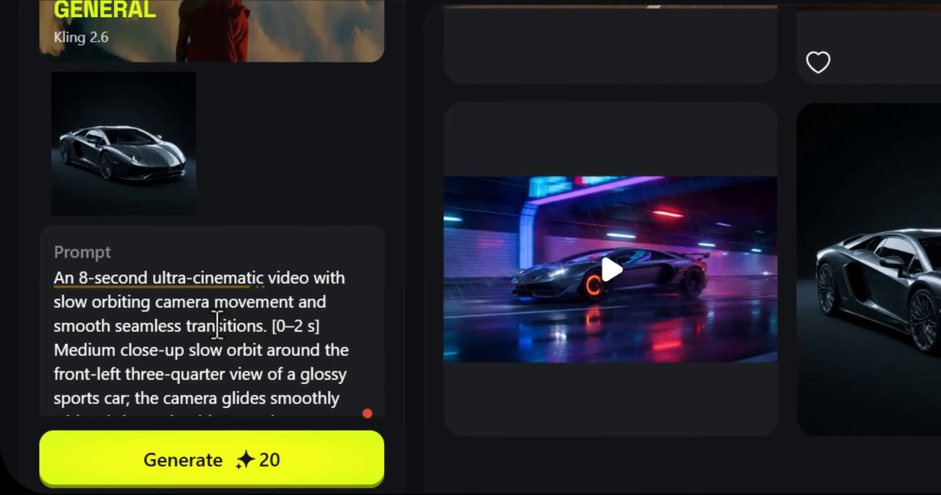
pyautogui.scroll(-5, 119, 237)
pyautogui.scroll(-10, 70, 252)
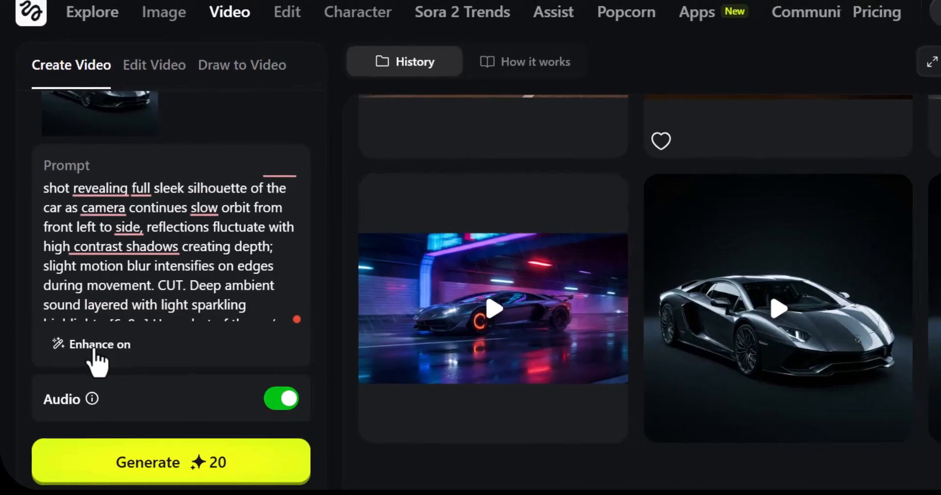
# Generate the car video with Kling 2.6, keeping prompt enhancement and audio on
pyautogui.click(93, 349)
pyautogui.scroll(-4, 94, 368)
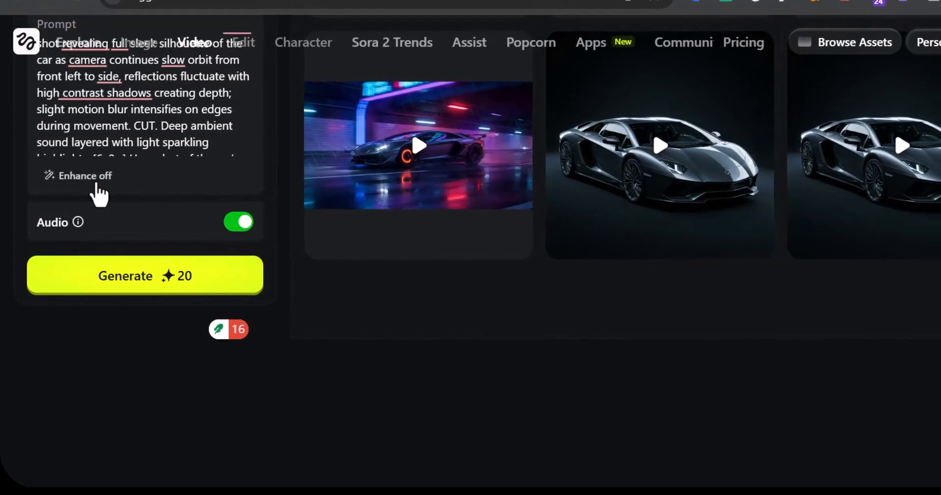
pyautogui.click(94, 179)
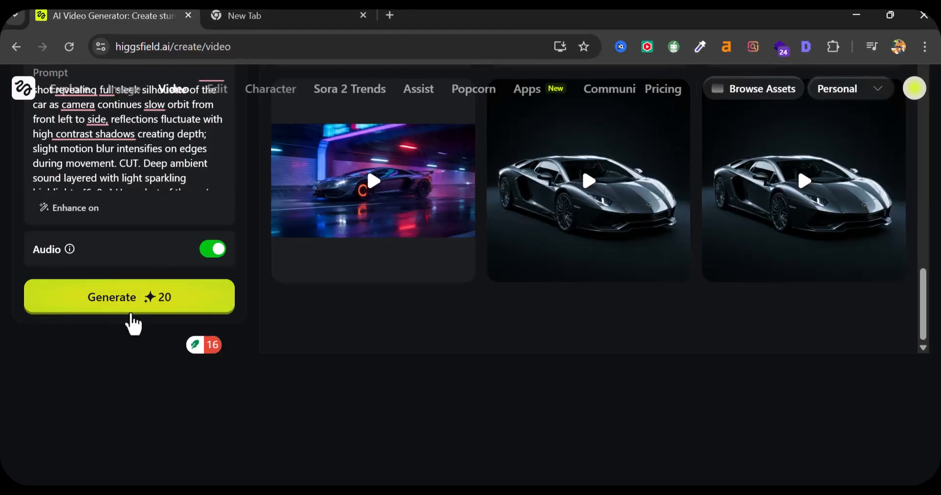
pyautogui.click(162, 308)
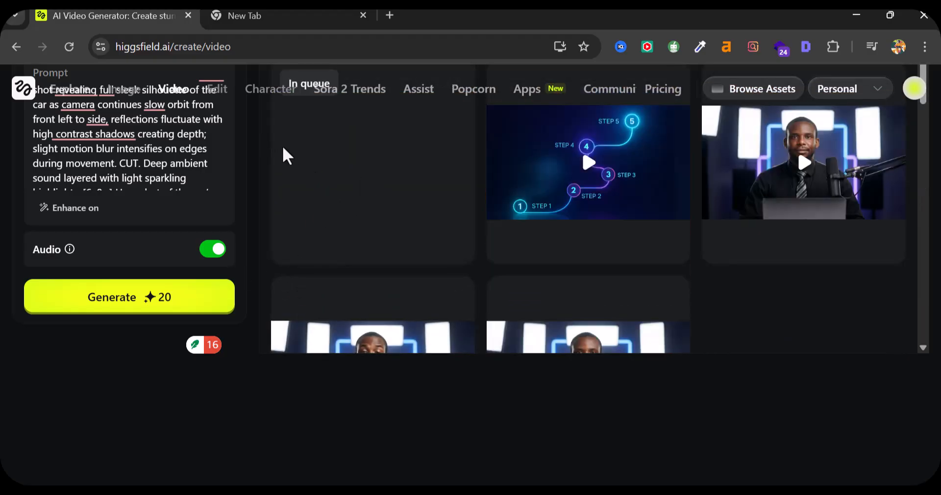
# Switch the video model to Google Veo 3.1 and set the quality to 1080p
pyautogui.scroll(4, 157, 264)
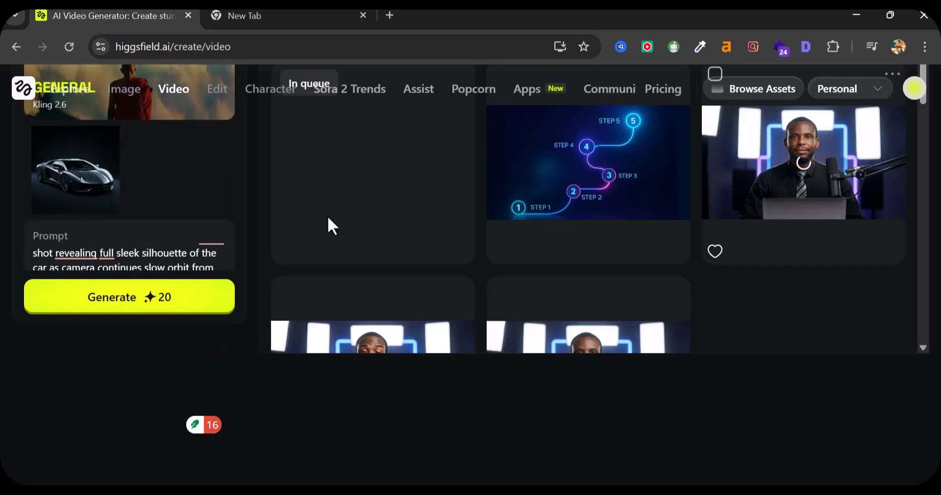
pyautogui.scroll(-6, 178, 182)
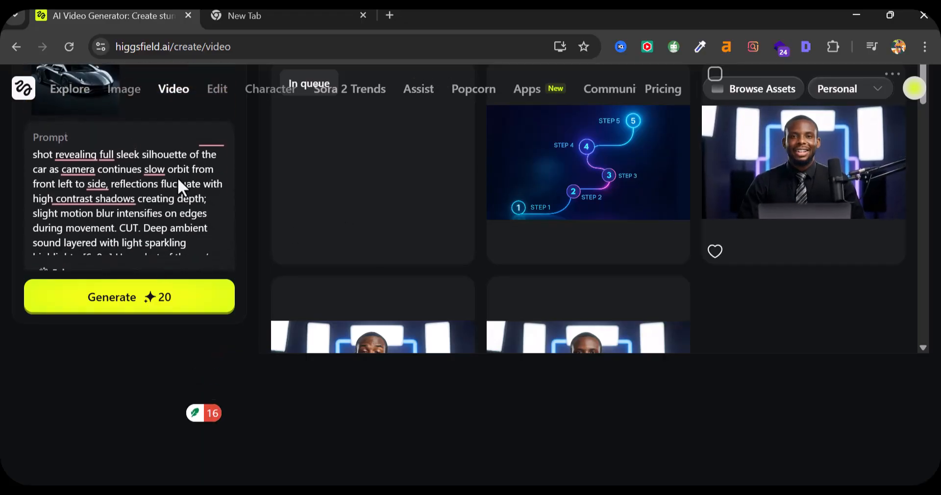
pyautogui.scroll(-6, 179, 180)
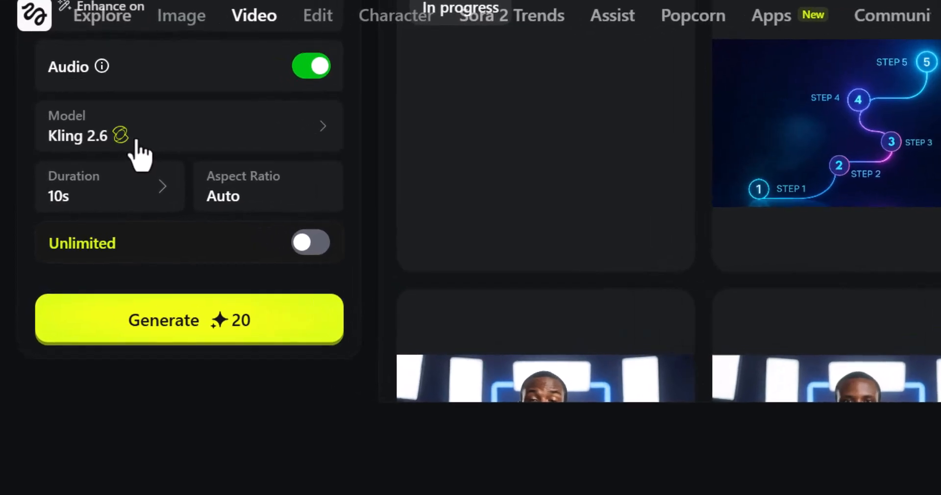
pyautogui.click(137, 142)
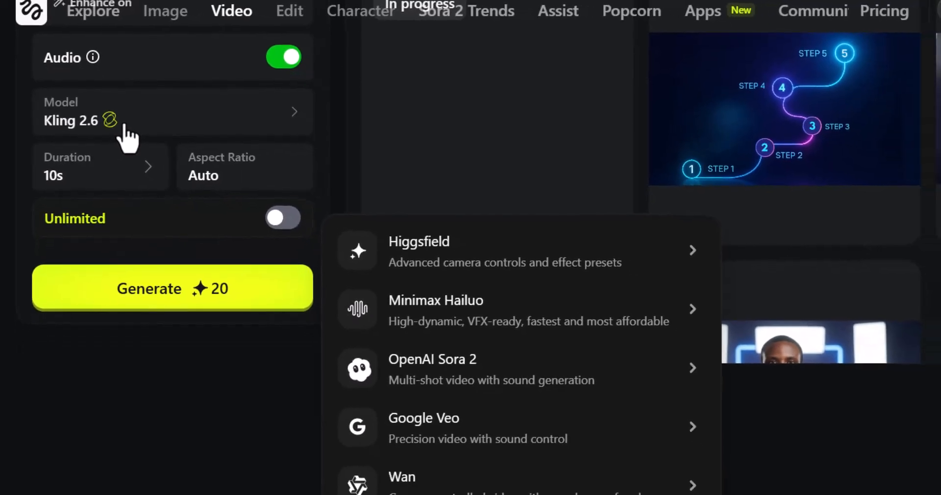
pyautogui.moveTo(488, 439)
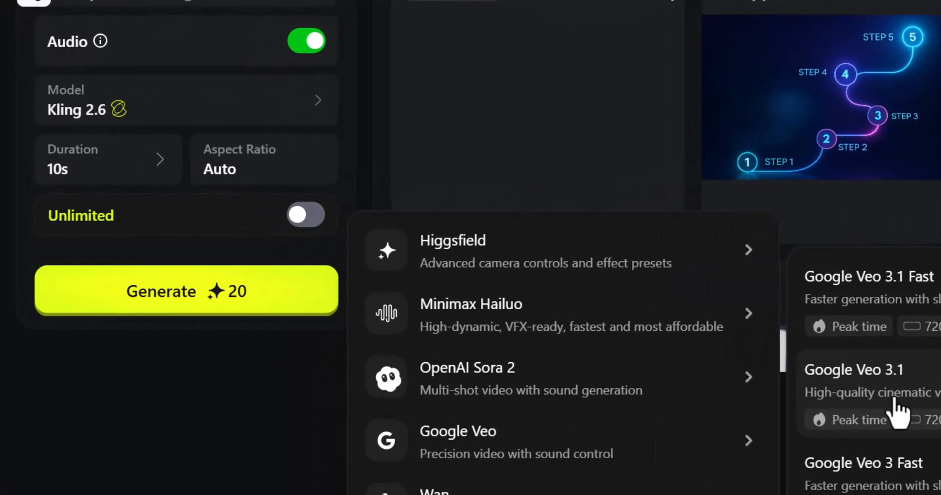
pyautogui.click(882, 402)
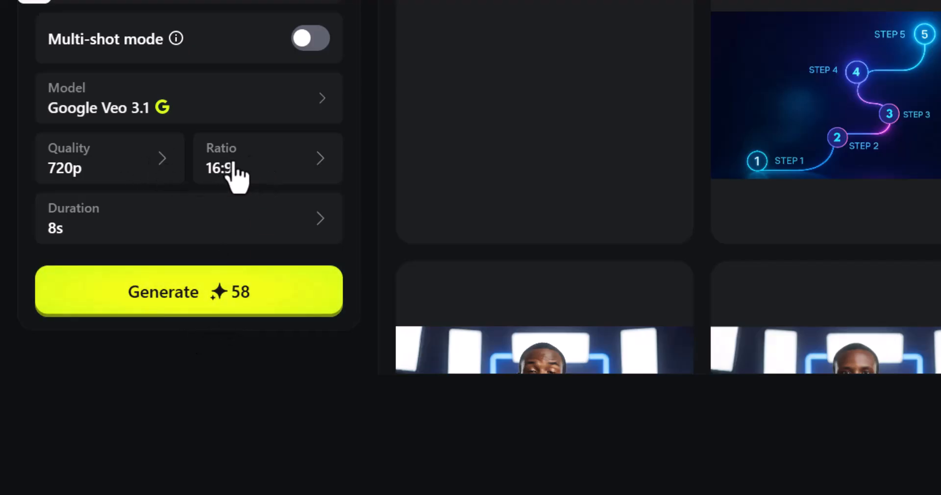
pyautogui.click(128, 169)
pyautogui.click(220, 245)
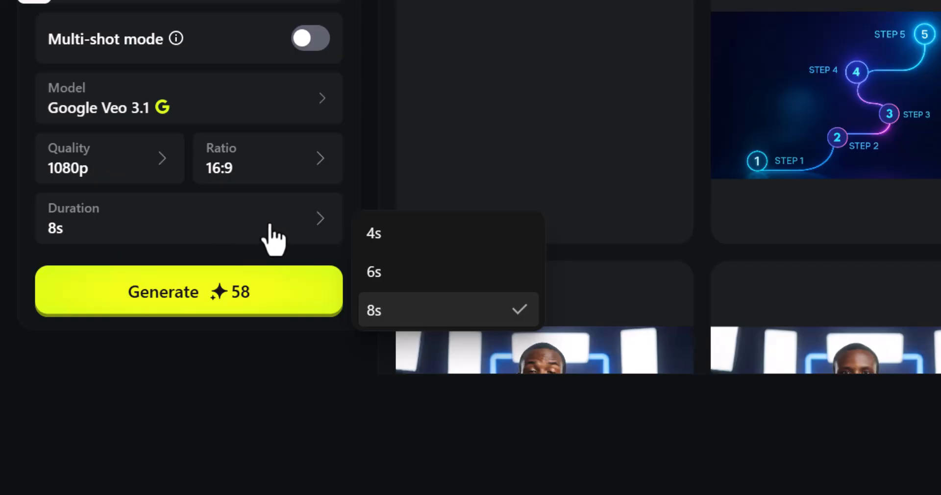
# Keep the duration at 8s, turn on multi-shot mode and generate the Google Veo 3.1 video
pyautogui.scroll(2, 233, 197)
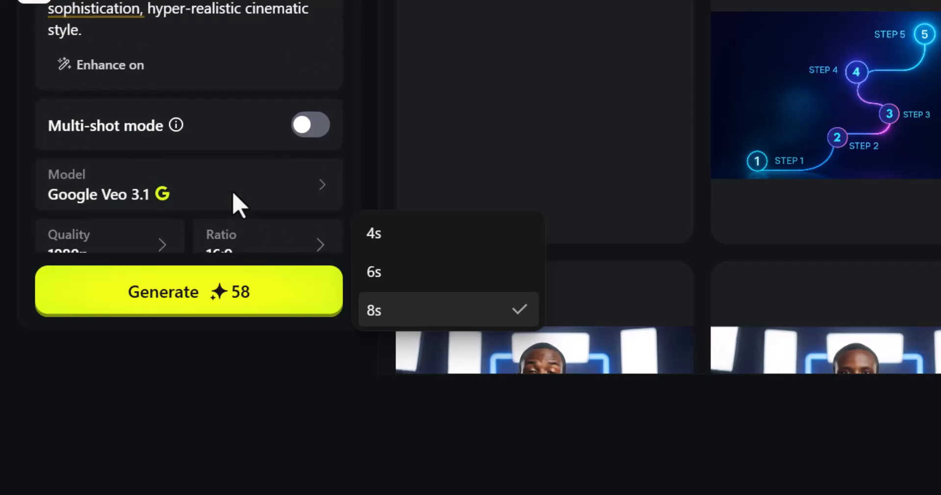
pyautogui.scroll(-2, 288, 194)
pyautogui.scroll(1, 227, 225)
pyautogui.scroll(-1, 227, 225)
pyautogui.scroll(1, 227, 225)
pyautogui.scroll(1, 227, 225)
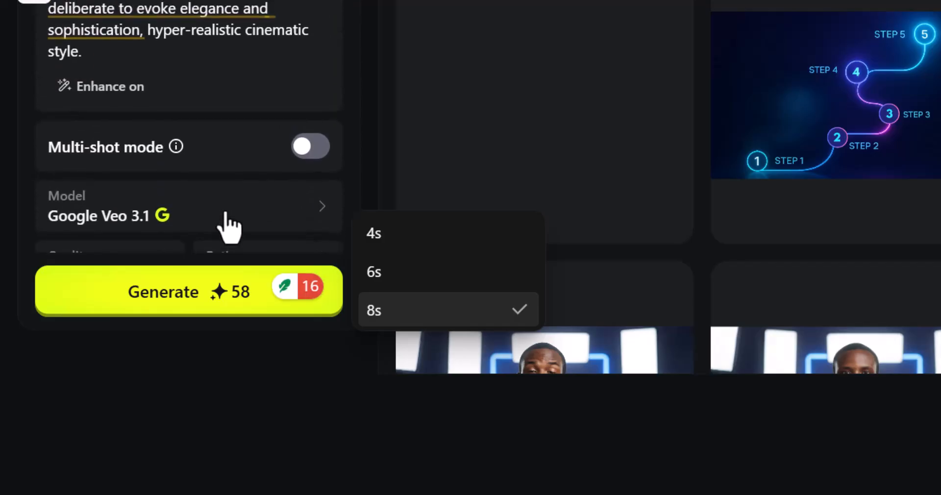
pyautogui.moveTo(169, 153)
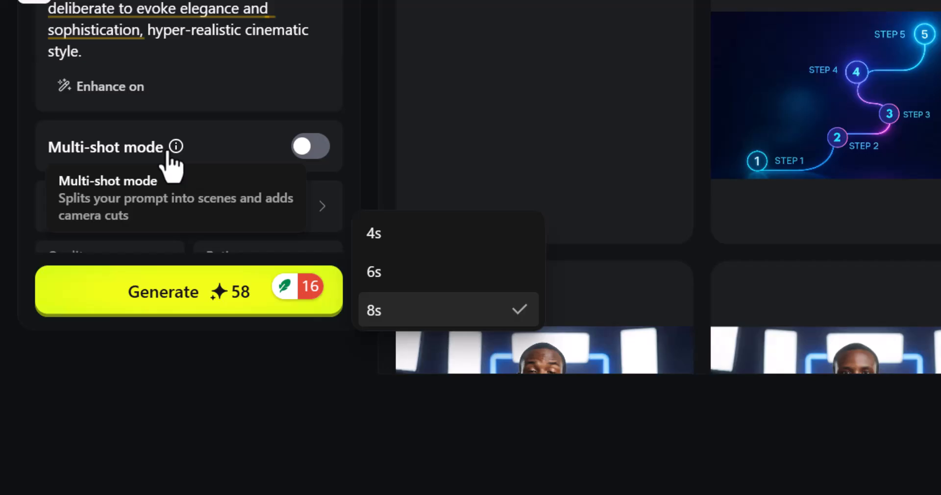
pyautogui.click(308, 153)
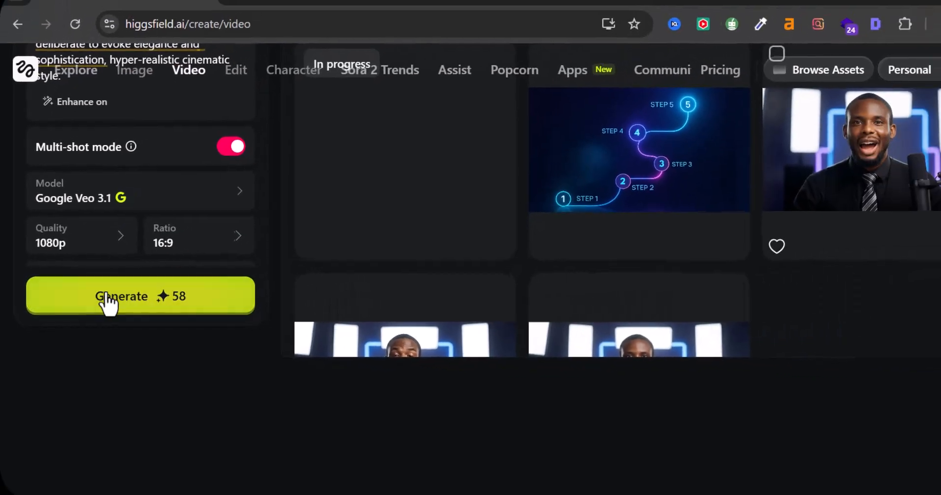
pyautogui.click(123, 300)
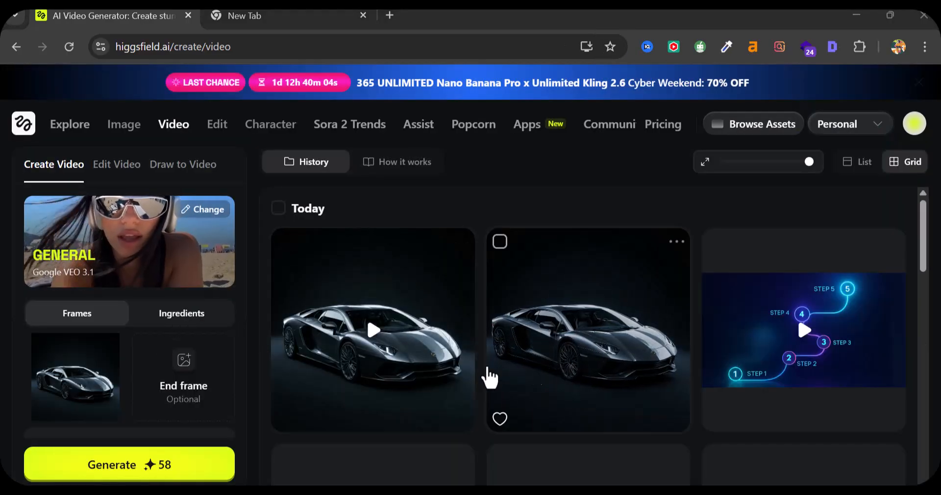
# Play the Kling 2.6 and Google Veo 3.1 studio car videos, then look through the earlier Lamborghini videos in the history
pyautogui.moveTo(593, 341)
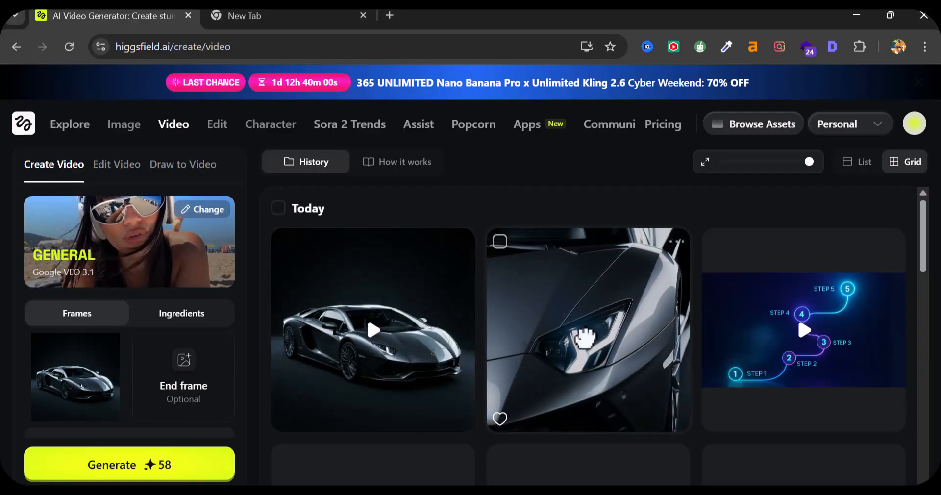
pyautogui.click(584, 339)
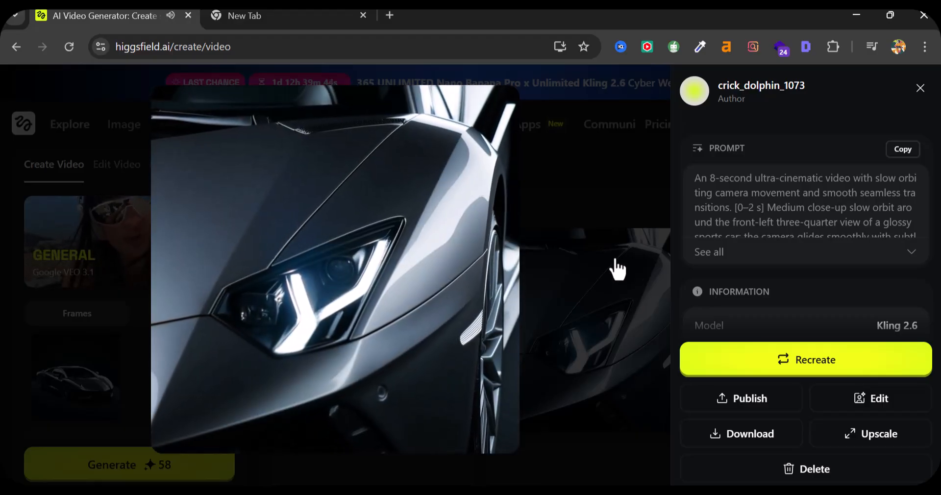
pyautogui.click(615, 268)
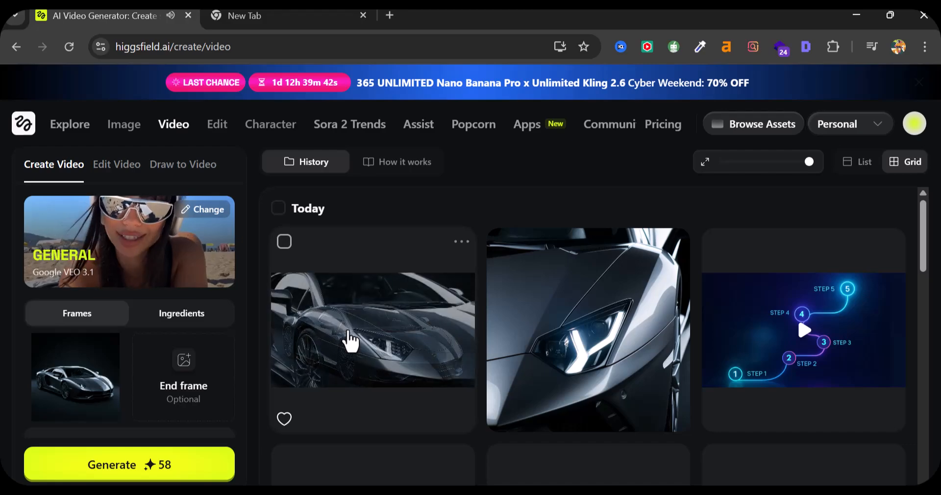
pyautogui.click(346, 329)
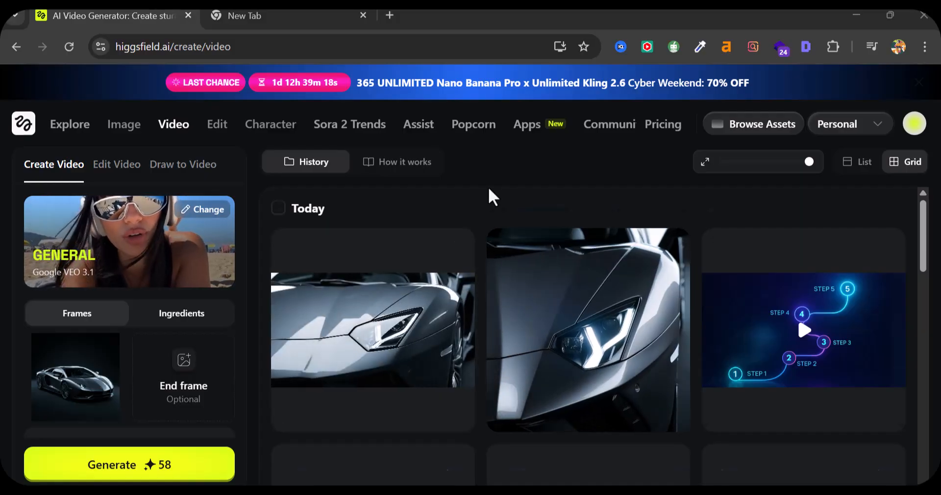
pyautogui.scroll(-7, 489, 188)
pyautogui.scroll(-5, 489, 190)
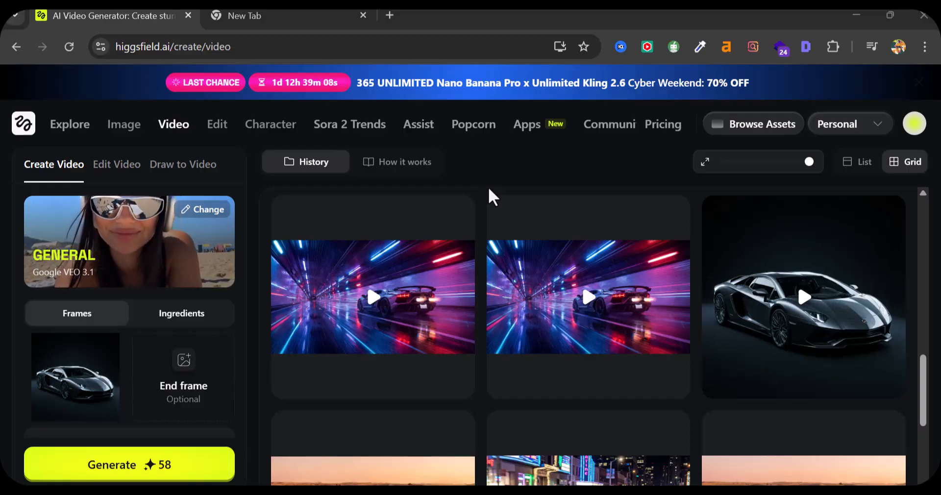
pyautogui.scroll(-5, 526, 309)
pyautogui.scroll(2, 526, 310)
pyautogui.scroll(-4, 526, 310)
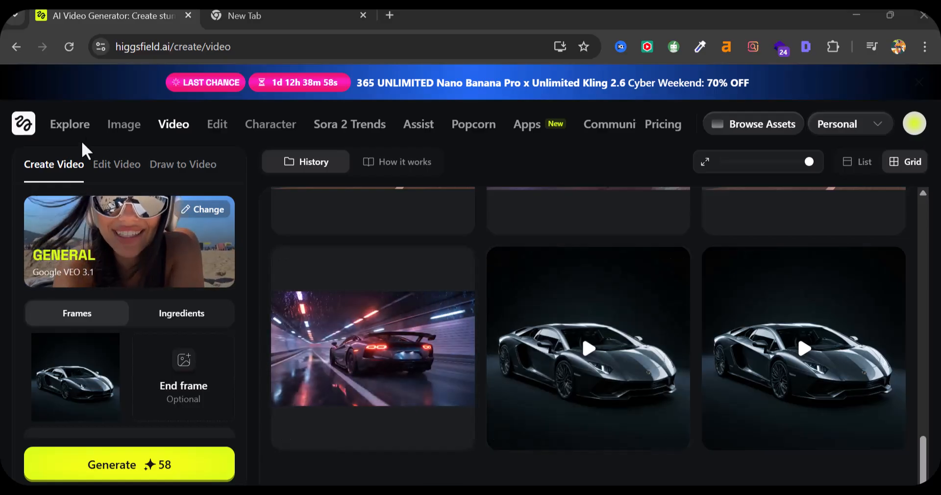
# Use the neon-lit tunnel Lamborghini image from the image gallery as the start frame of a new video
pyautogui.click(118, 128)
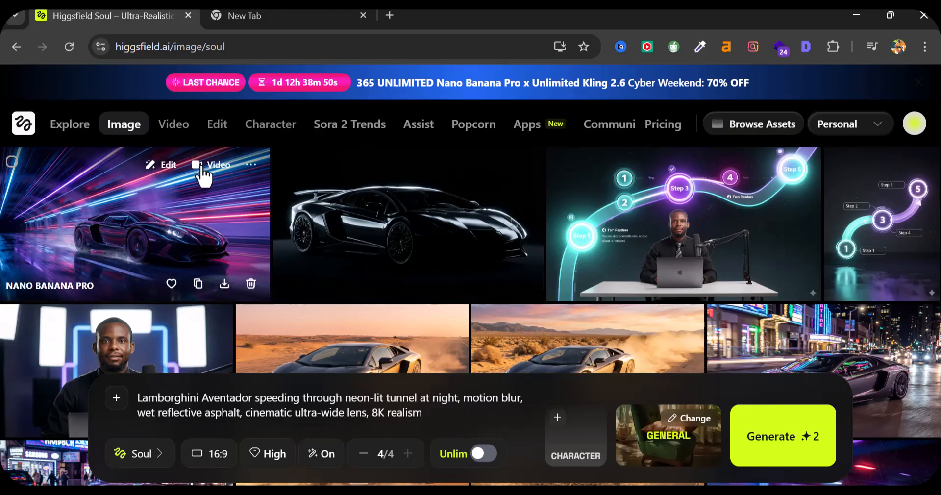
pyautogui.click(205, 169)
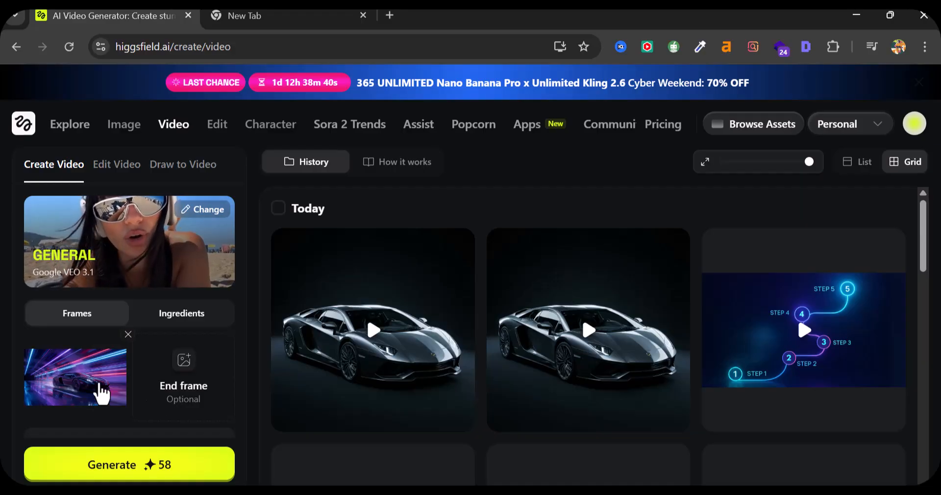
pyautogui.scroll(-4, 156, 402)
pyautogui.scroll(2, 157, 406)
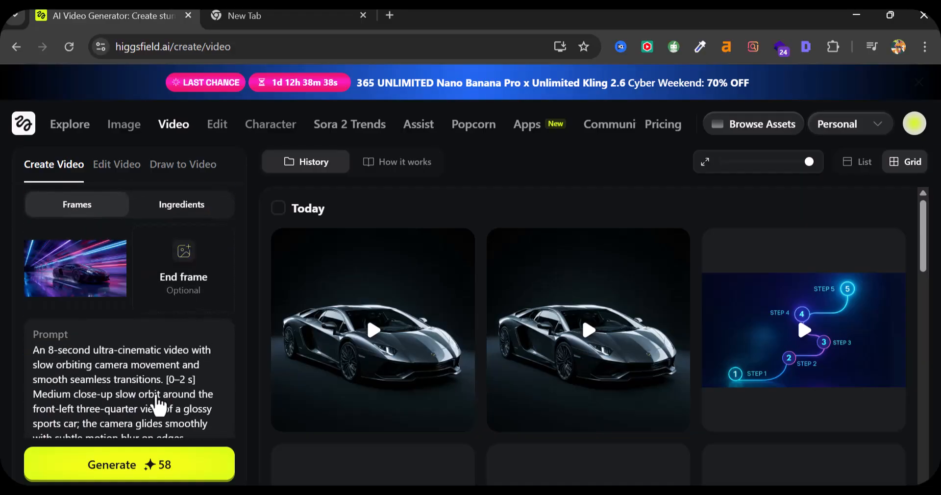
pyautogui.scroll(1, 157, 406)
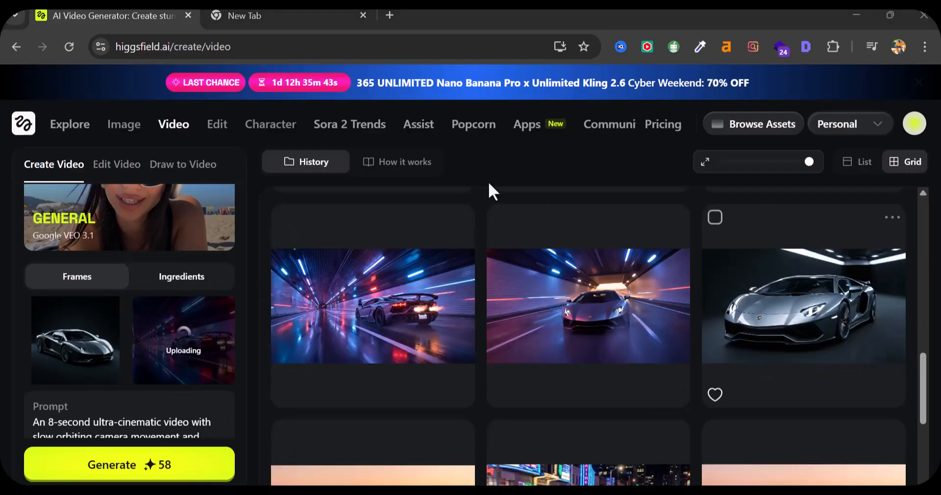
# Replace the old video prompt with the continuous supercar-to-neon-tunnel prompt starting "No cuts. No transitions. No subtitles. No captions." and read it through
pyautogui.scroll(-1, 66, 380)
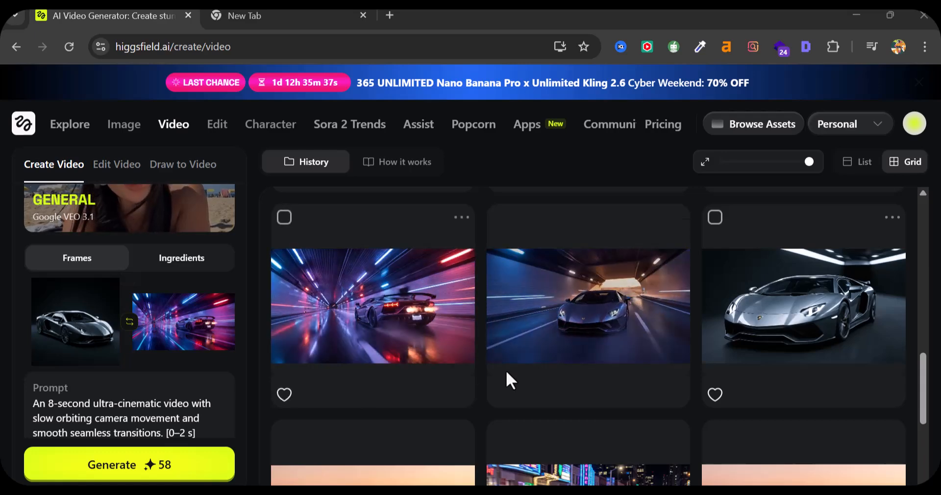
pyautogui.scroll(-5, 506, 369)
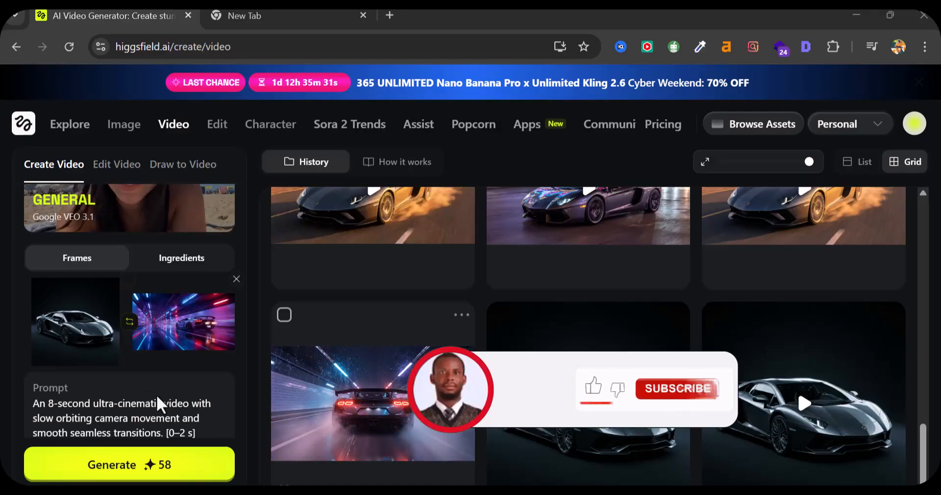
pyautogui.tripleClick(132, 416)
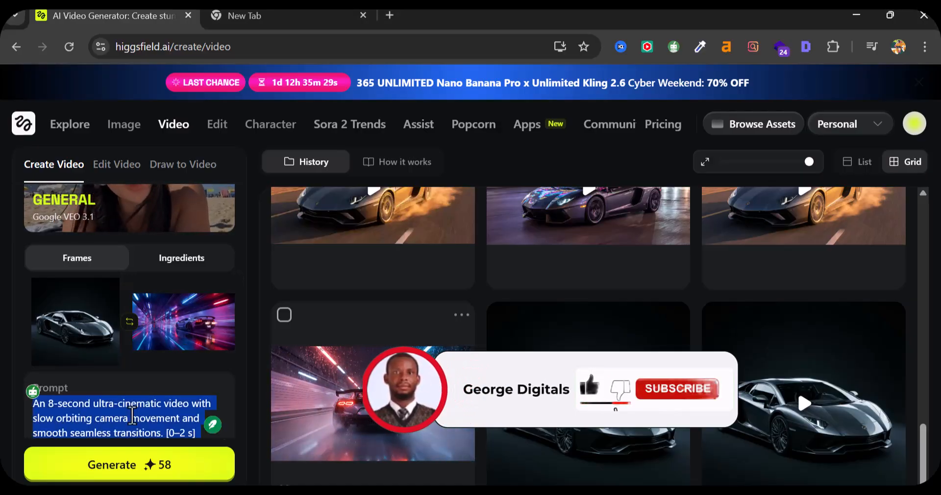
pyautogui.press('BackSpace')
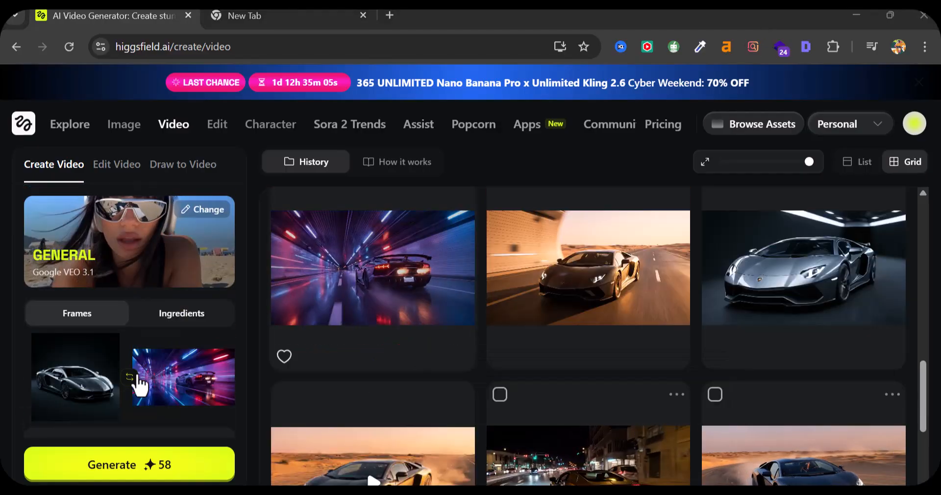
pyautogui.scroll(-5, 147, 380)
pyautogui.scroll(4, 126, 375)
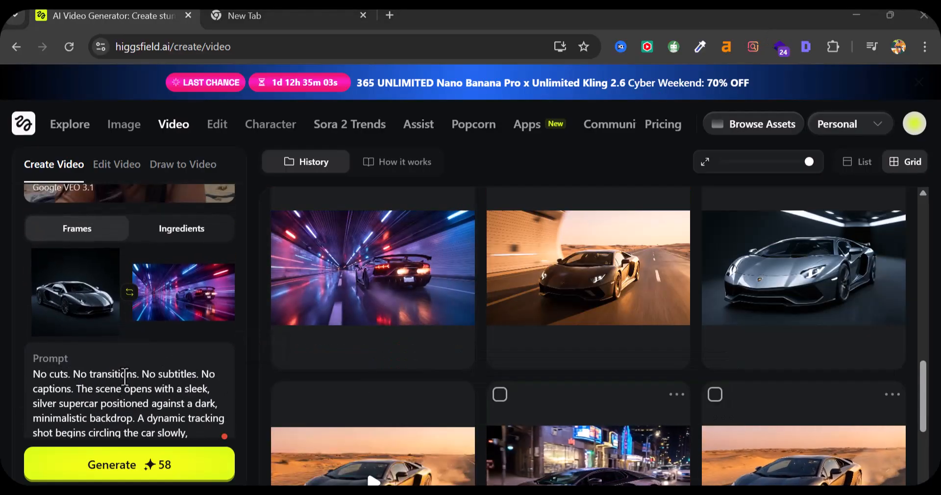
pyautogui.scroll(-3, 117, 395)
pyautogui.scroll(-6, 117, 395)
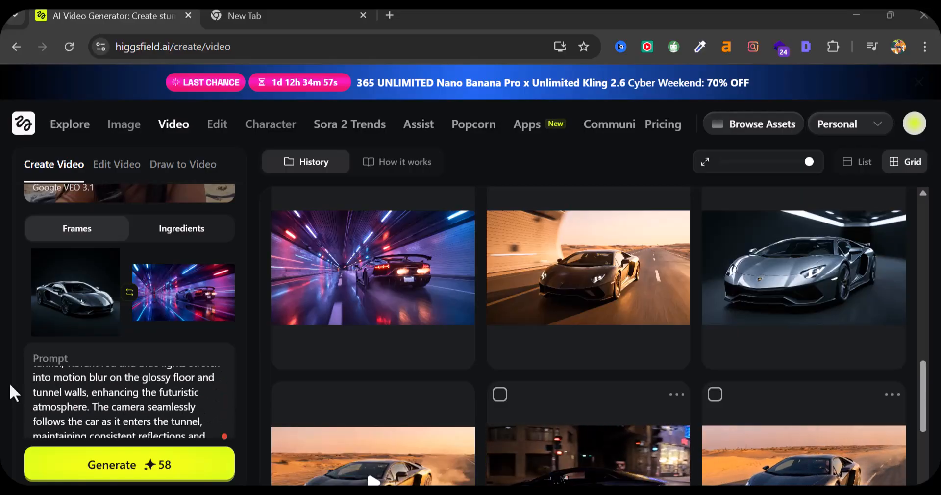
# Switch the video model to Kling 2.6, keeping audio on and the 10s duration, and generate the video in Unlimited mode
pyautogui.scroll(-5, 223, 346)
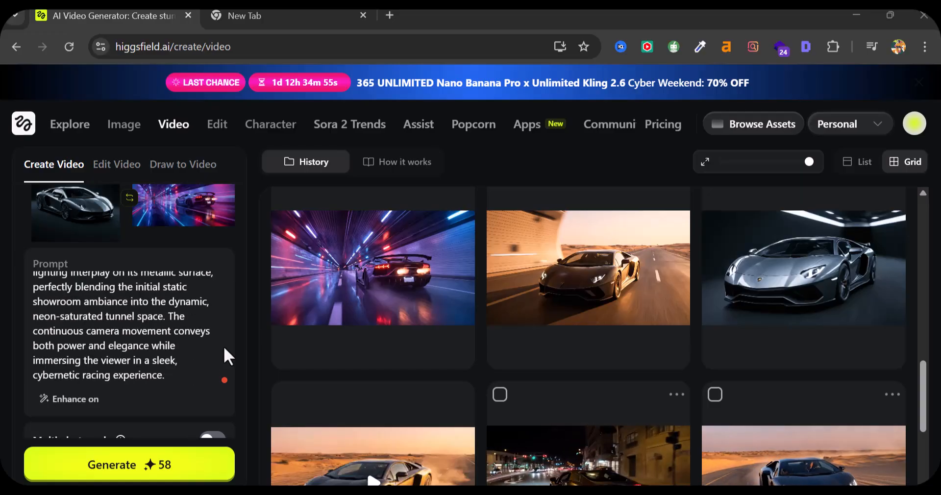
pyautogui.scroll(-5, 223, 346)
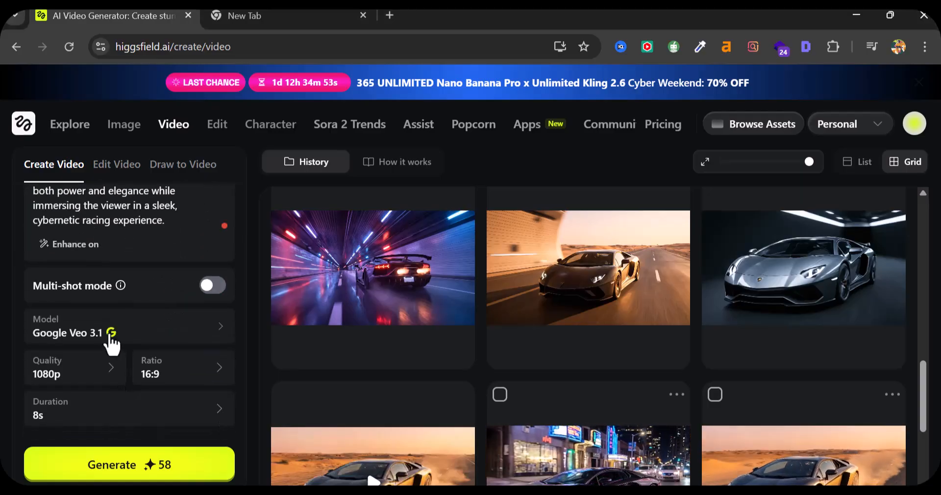
pyautogui.click(111, 338)
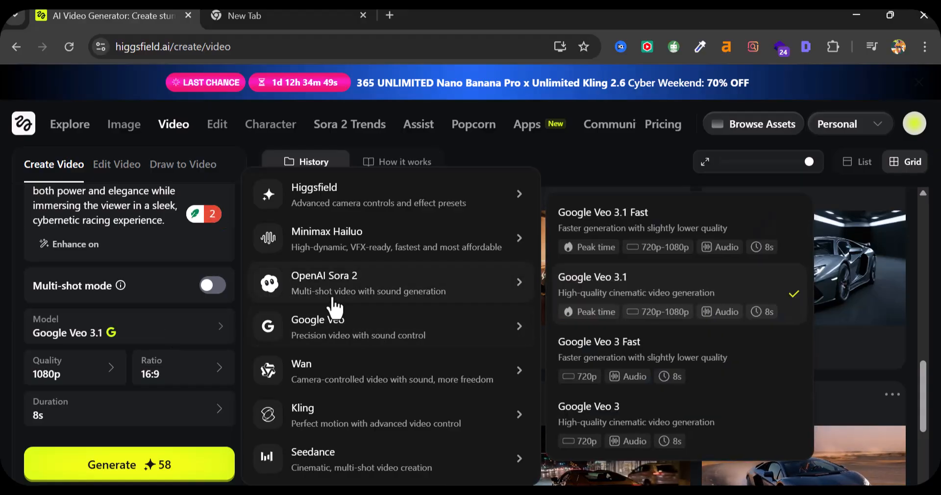
pyautogui.moveTo(311, 432)
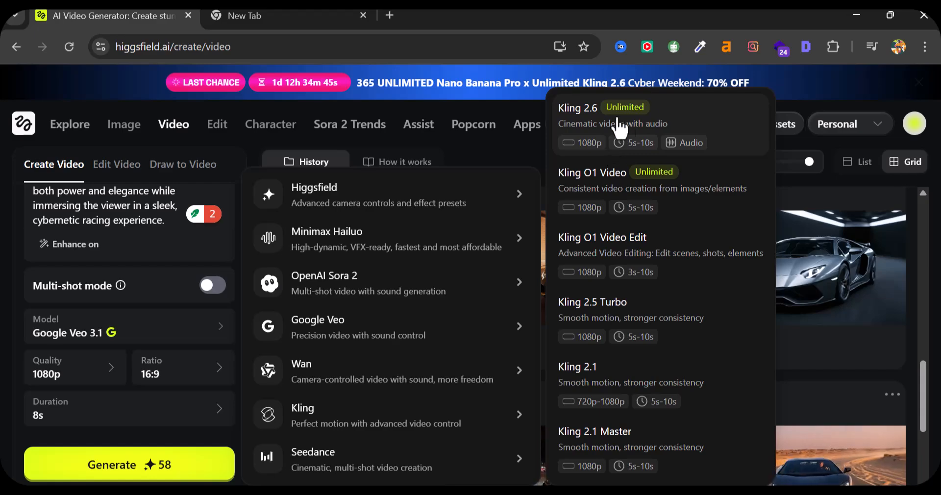
pyautogui.click(664, 125)
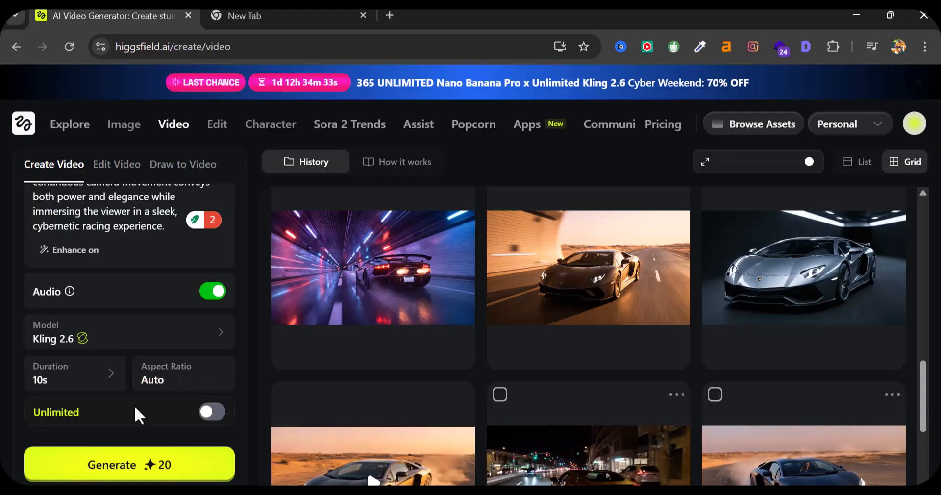
pyautogui.click(205, 413)
pyautogui.click(155, 470)
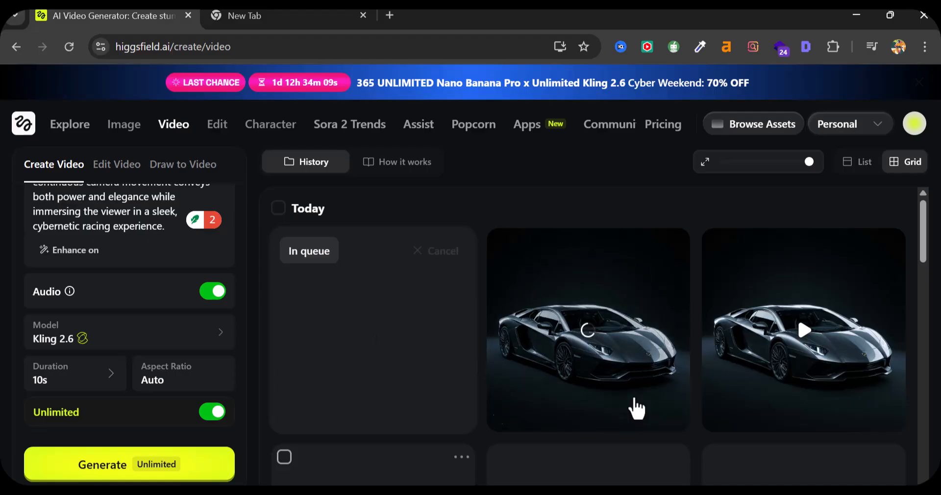
# Preview the earlier Lamborghini videos in the history, including the tunnel, desert, night street, studio and smoke clips
pyautogui.scroll(-5, 638, 407)
pyautogui.scroll(-10, 637, 407)
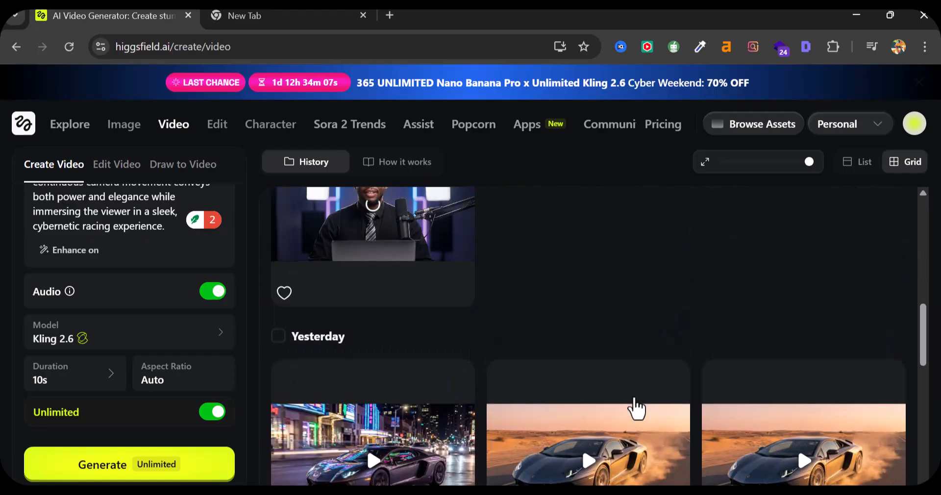
pyautogui.scroll(-8, 637, 408)
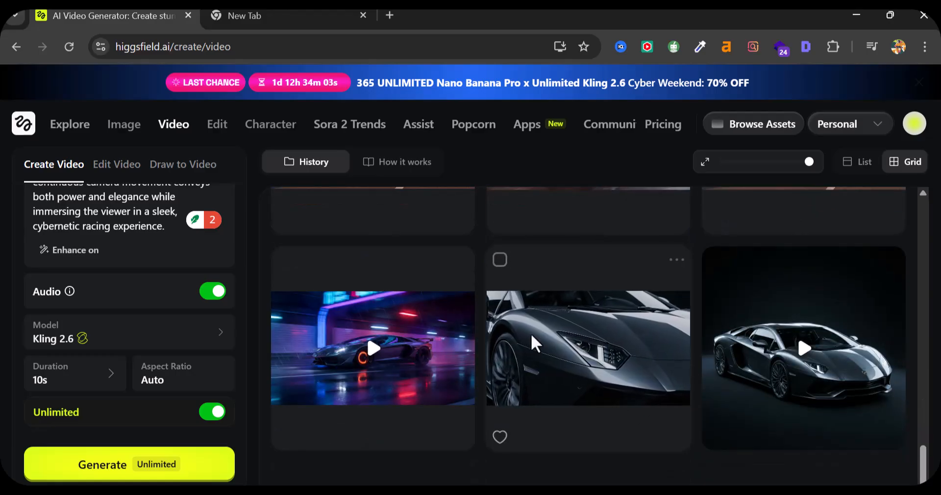
pyautogui.moveTo(389, 361)
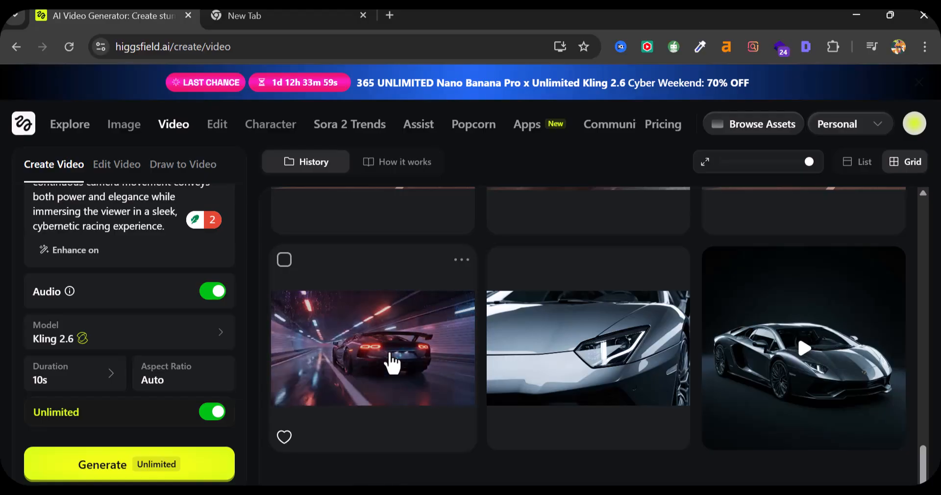
pyautogui.scroll(3, 390, 362)
pyautogui.moveTo(805, 269)
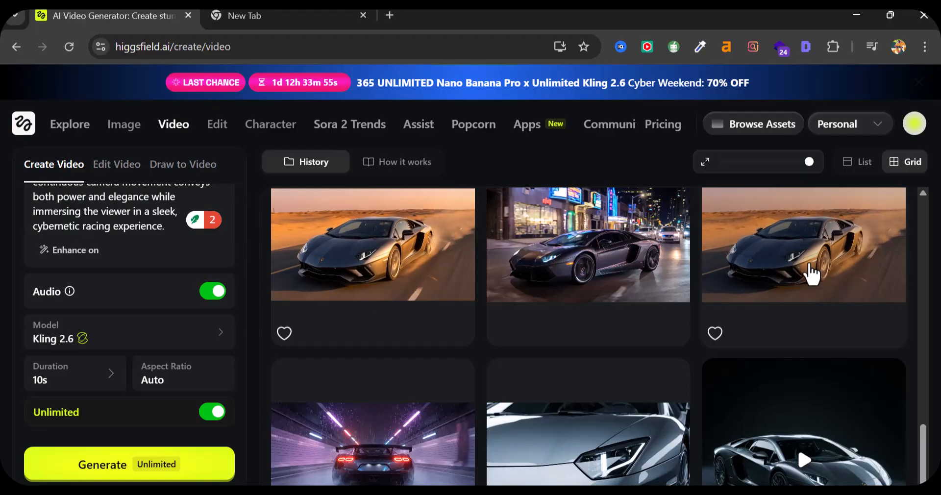
pyautogui.moveTo(621, 278)
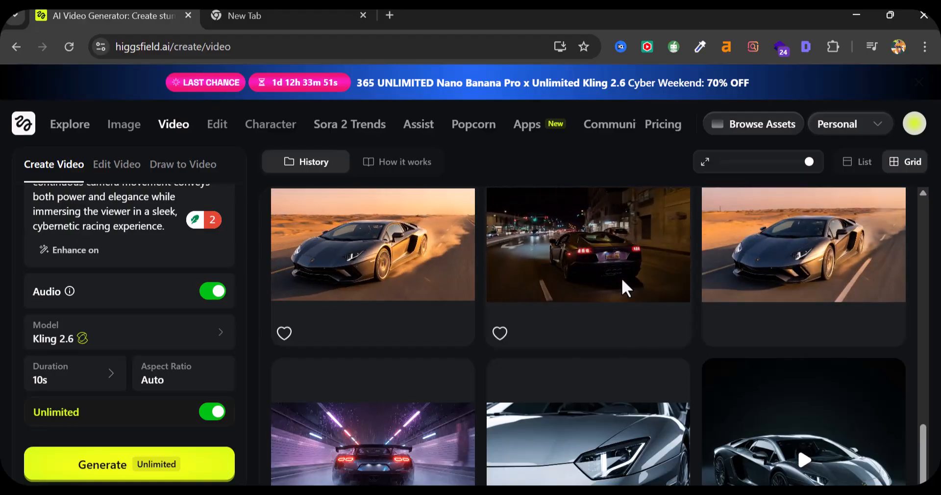
pyautogui.scroll(-1, 621, 278)
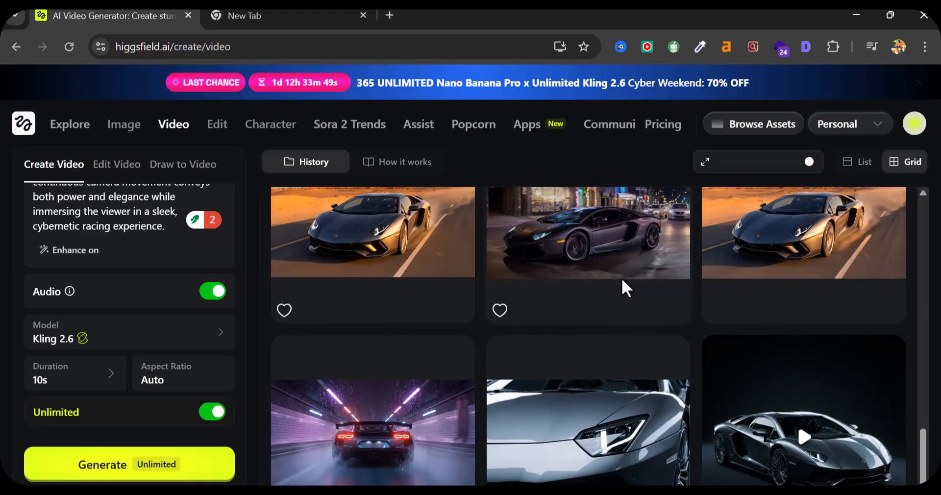
pyautogui.scroll(3, 549, 331)
pyautogui.scroll(5, 543, 337)
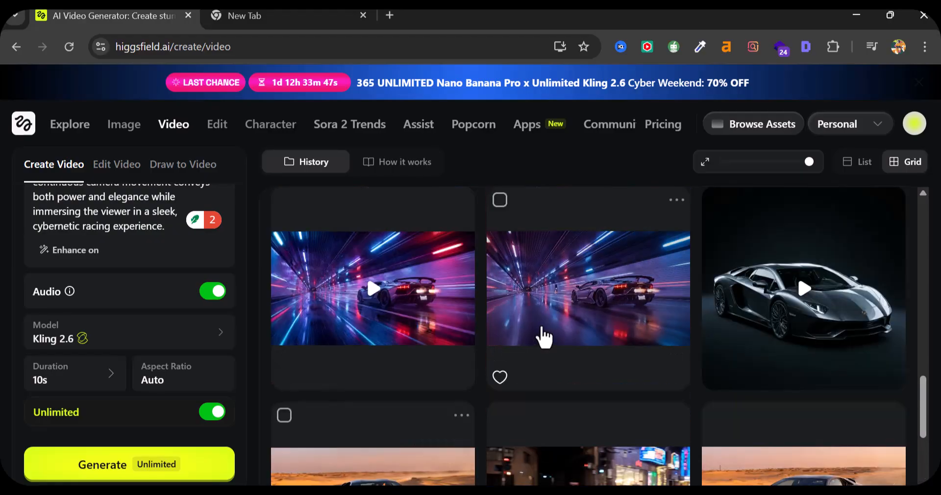
pyautogui.moveTo(803, 337)
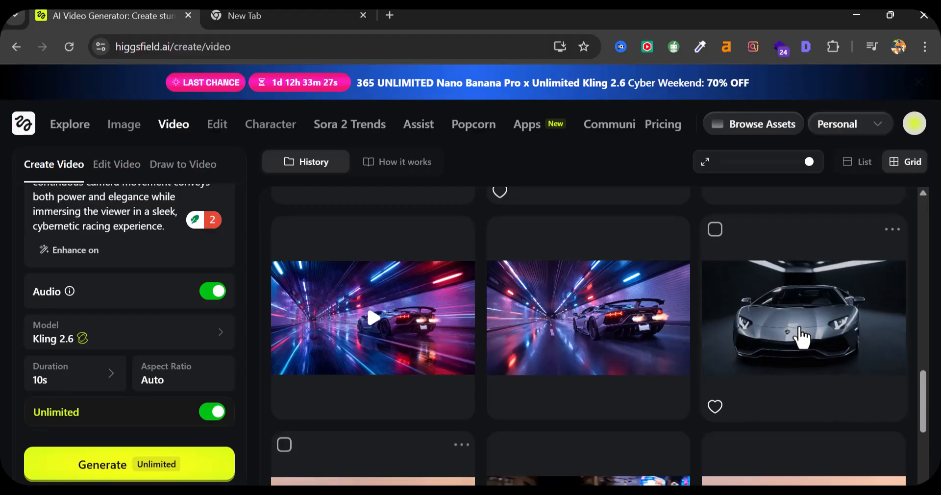
pyautogui.scroll(8, 802, 337)
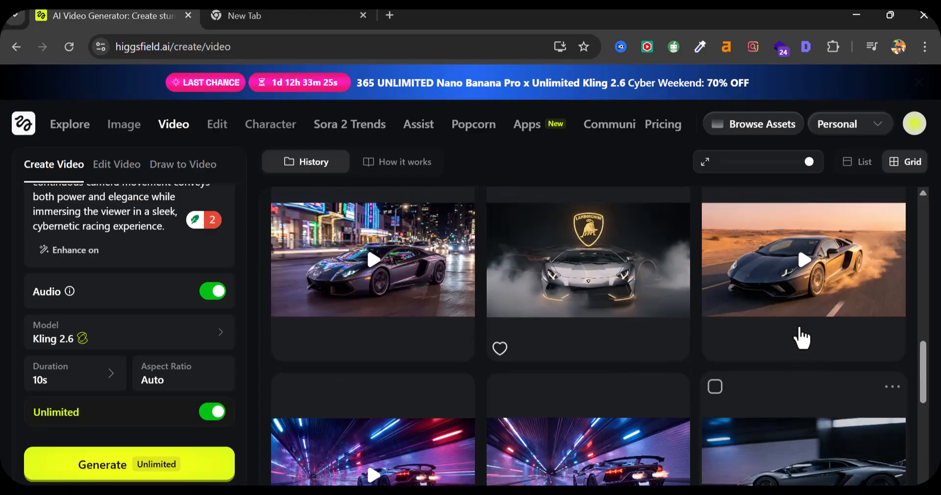
pyautogui.scroll(6, 582, 344)
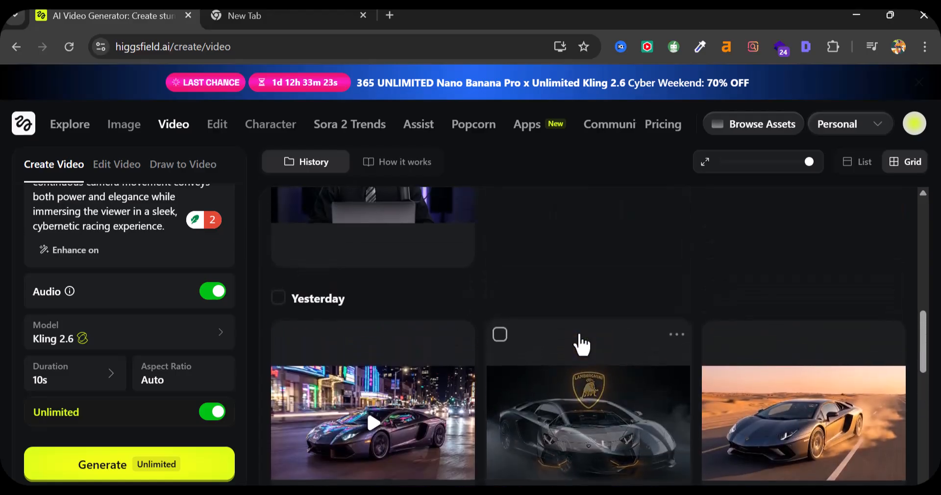
# Play the newest Kling 2.6 studio-to-tunnel video at full size, close it, and review the prompt against its preview
pyautogui.scroll(5, 582, 344)
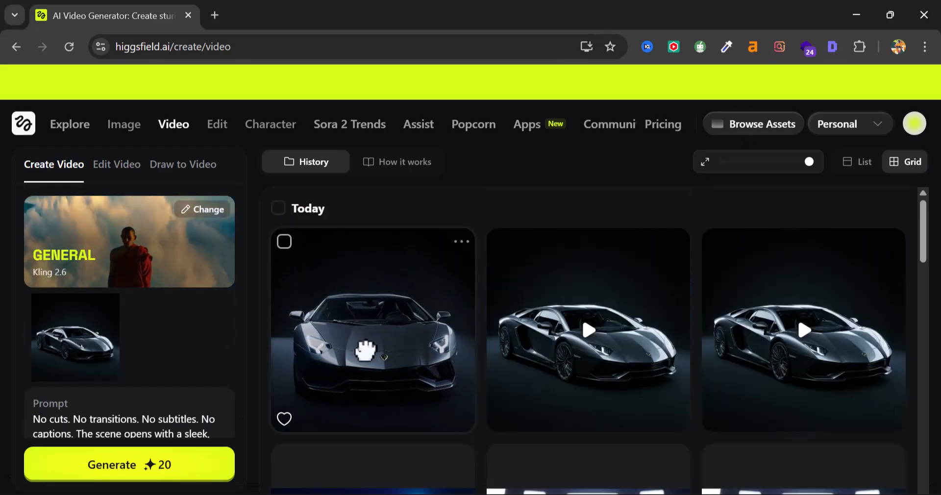
pyautogui.click(365, 351)
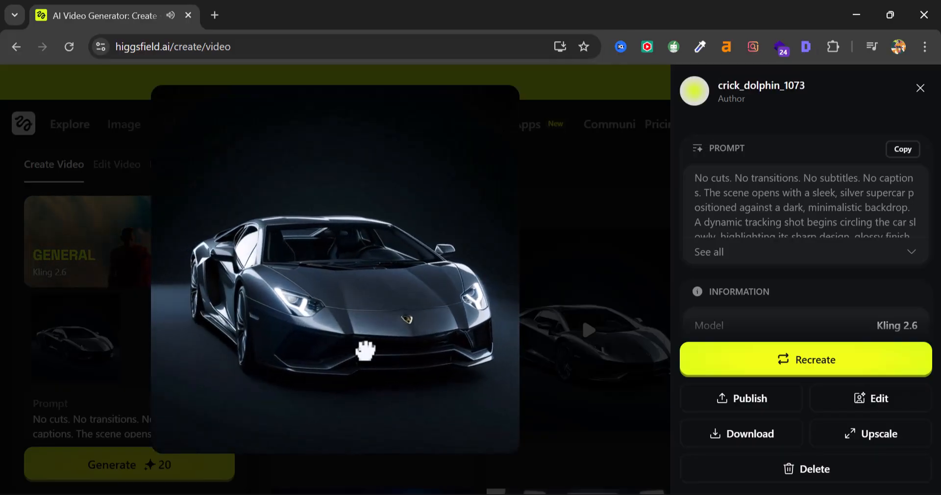
pyautogui.click(521, 93)
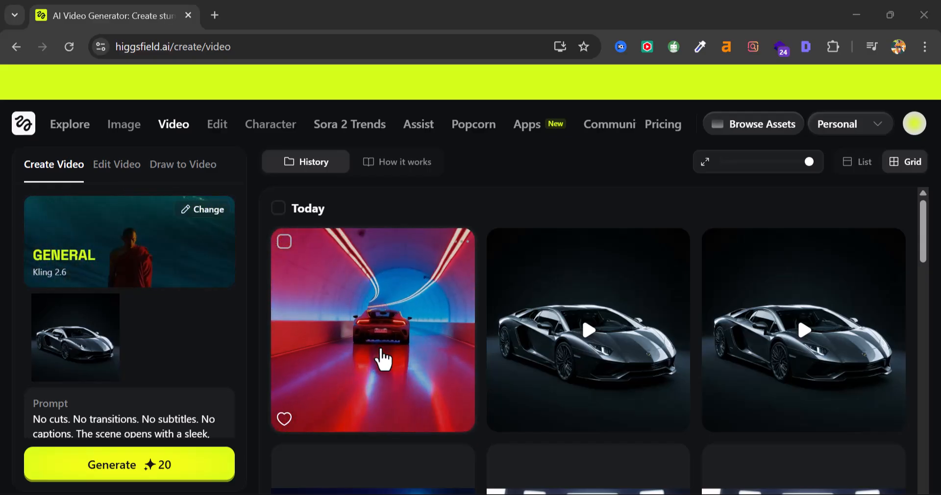
pyautogui.scroll(-2, 97, 382)
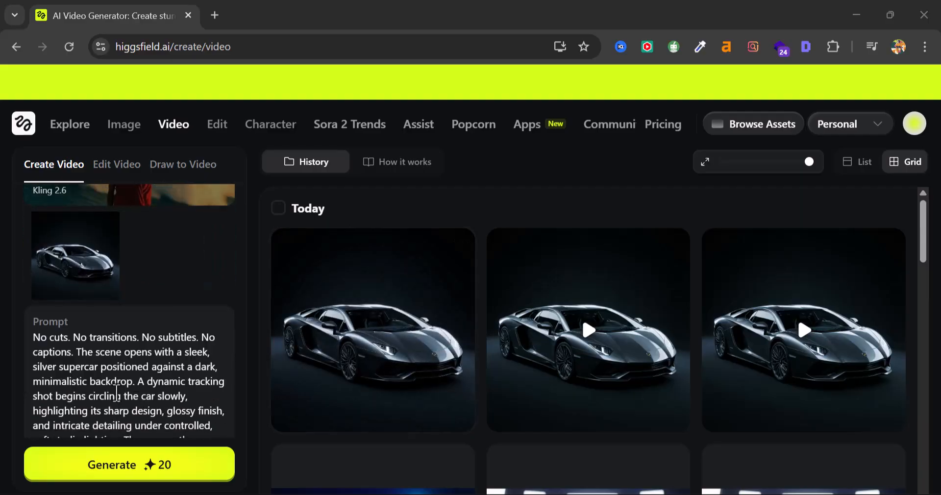
pyautogui.scroll(-2, 97, 383)
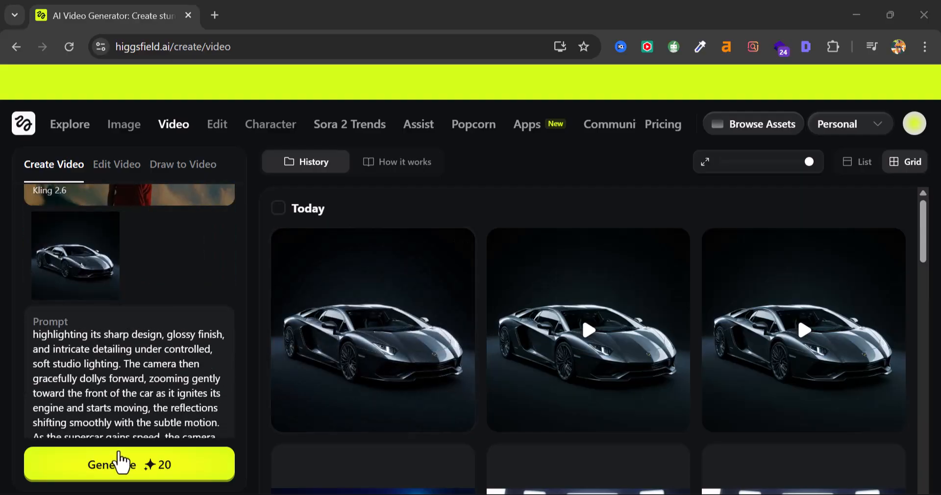
pyautogui.moveTo(277, 398)
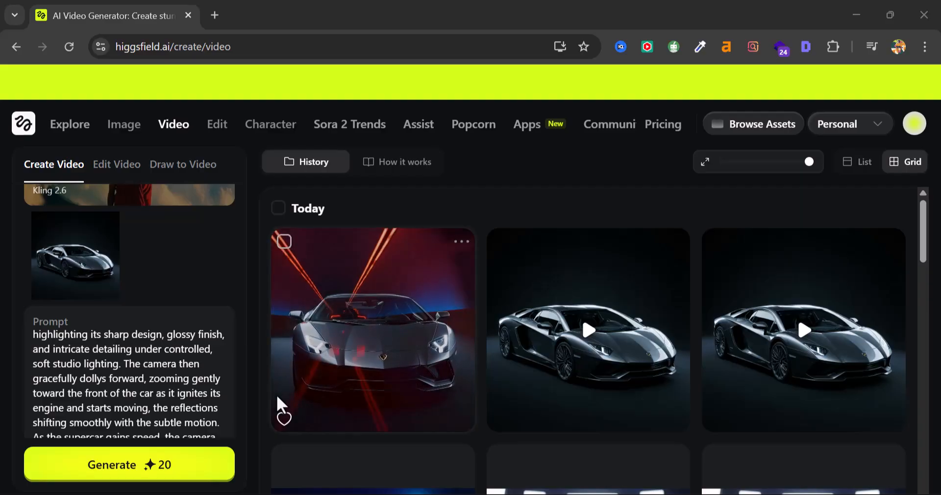
# Review yesterday's Lamborghini videos in the history again, comparing their shots and camera movement with the current start frame and prompt
pyautogui.scroll(-10, 571, 431)
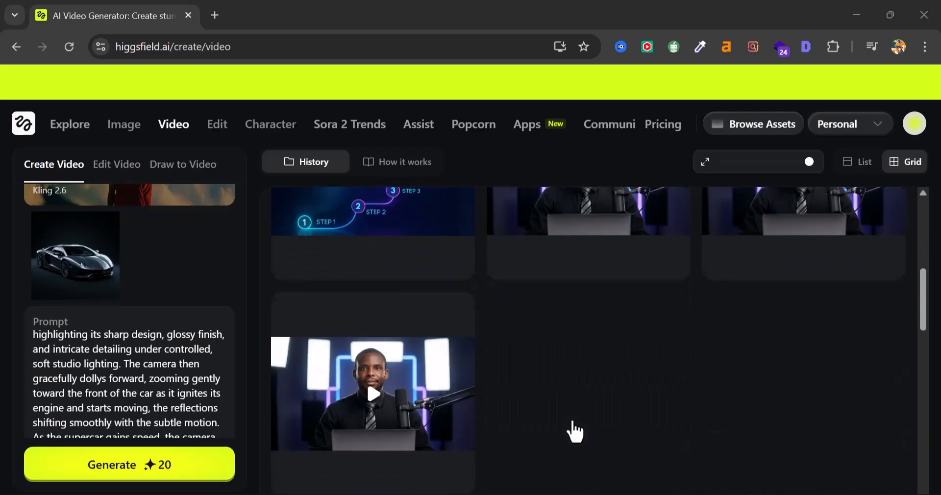
pyautogui.scroll(-3, 574, 431)
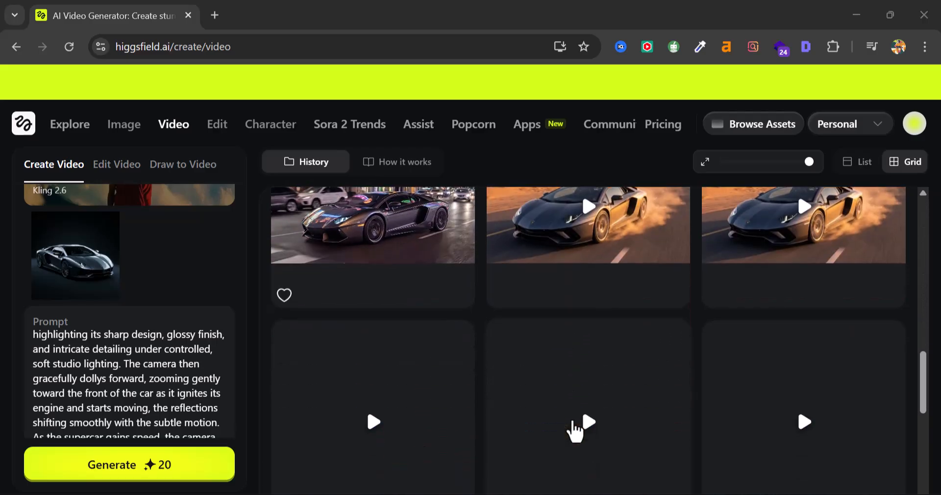
pyautogui.scroll(1, 573, 432)
pyautogui.scroll(-3, 574, 431)
pyautogui.scroll(1, 575, 431)
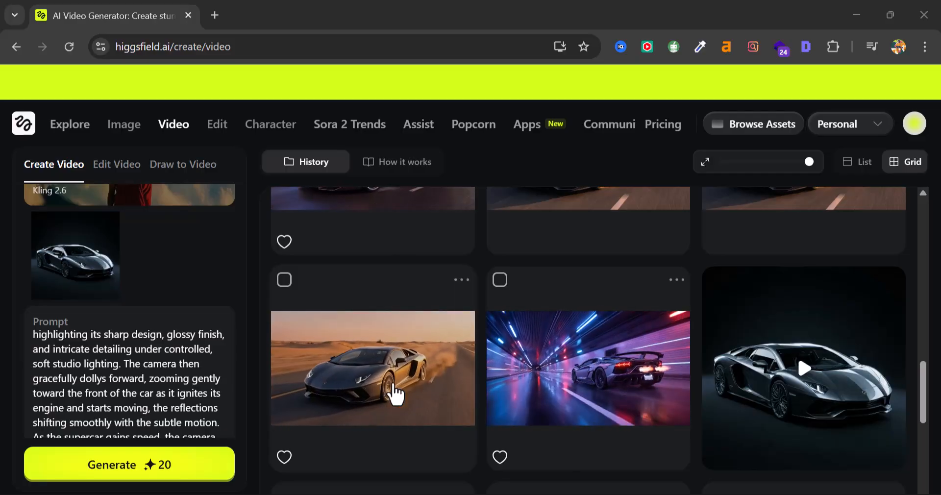
pyautogui.scroll(1, 396, 394)
pyautogui.scroll(2, 396, 395)
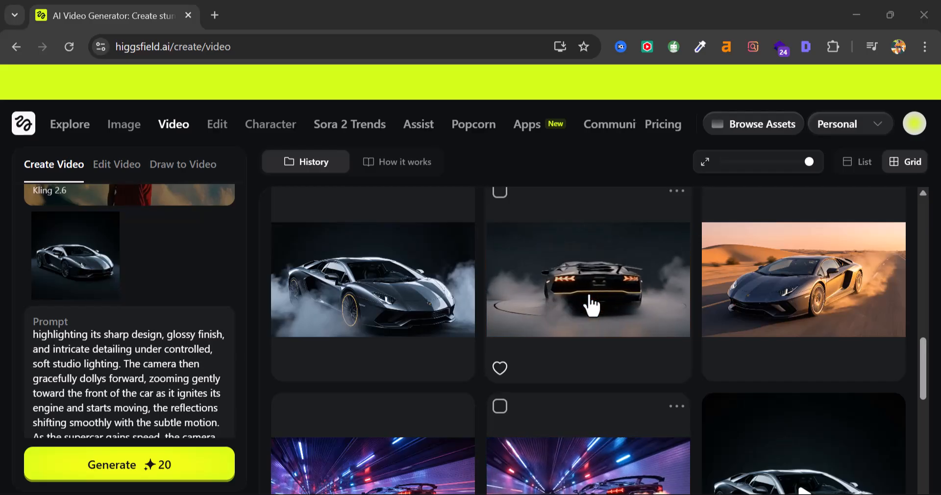
pyautogui.scroll(-5, 591, 306)
pyautogui.scroll(-2, 592, 306)
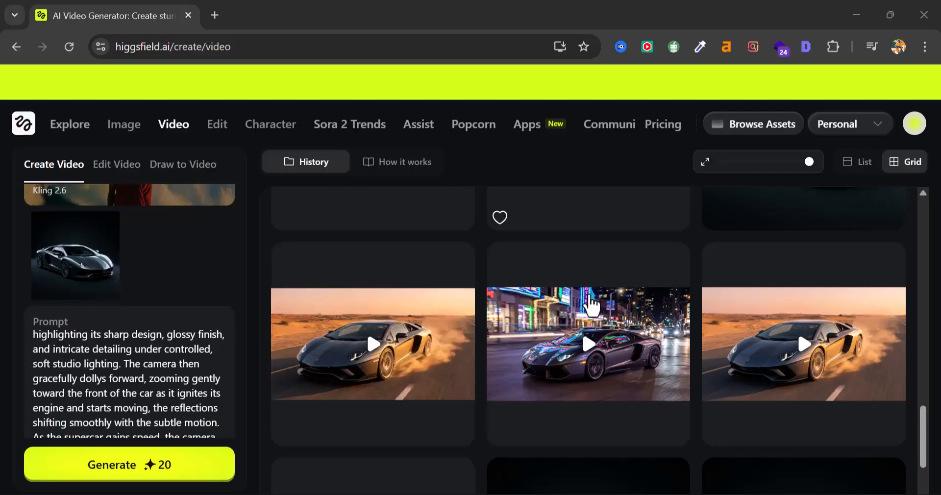
pyautogui.scroll(-3, 591, 307)
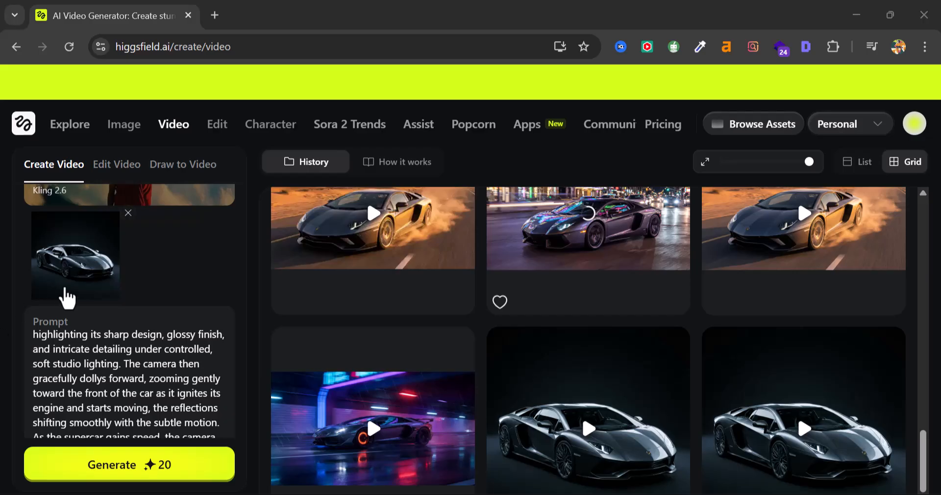
pyautogui.scroll(2, 66, 296)
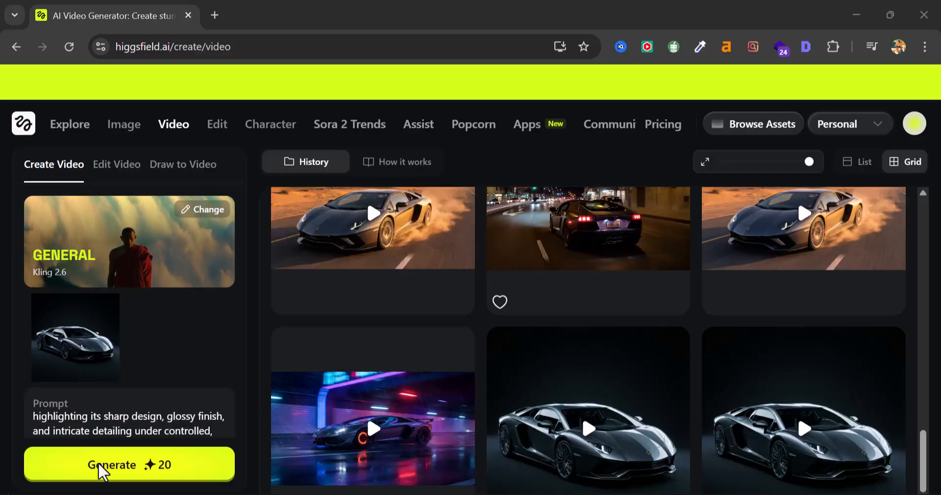
# Search the computer for CapCut and launch it
pyautogui.click(280, 492)
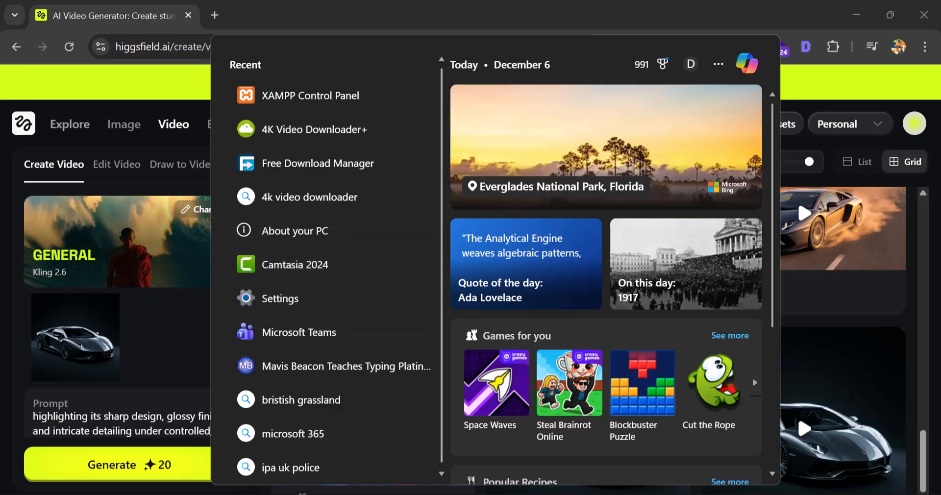
pyautogui.write('cap')
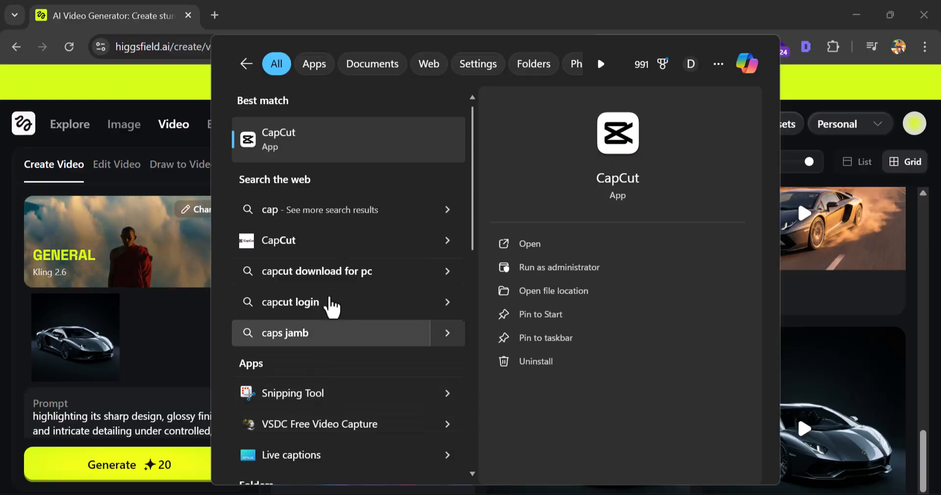
pyautogui.press('Return')
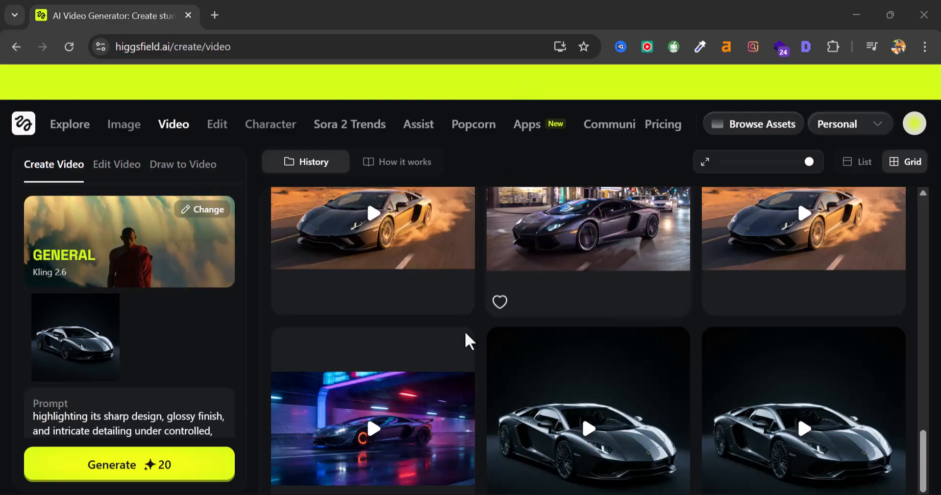
# Download the neon tunnel Lamborghini video near the end of the Higgsfield history
pyautogui.scroll(-2, 465, 331)
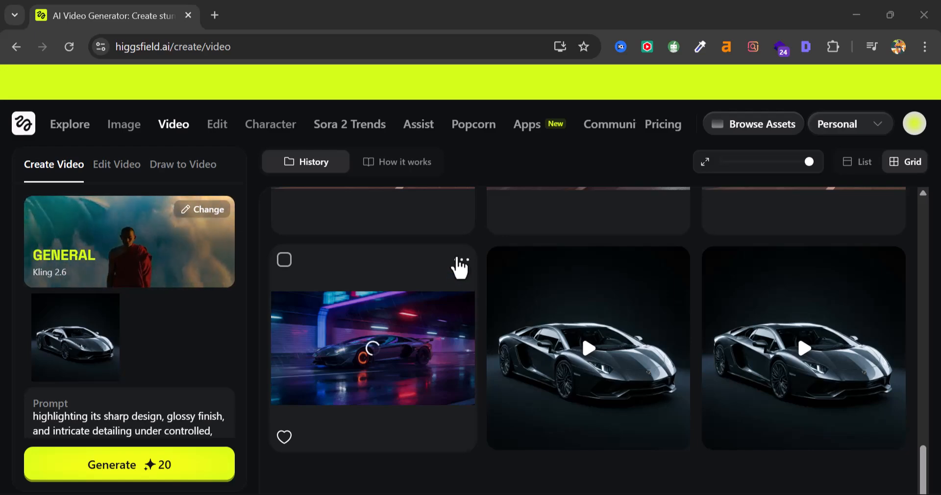
pyautogui.click(461, 262)
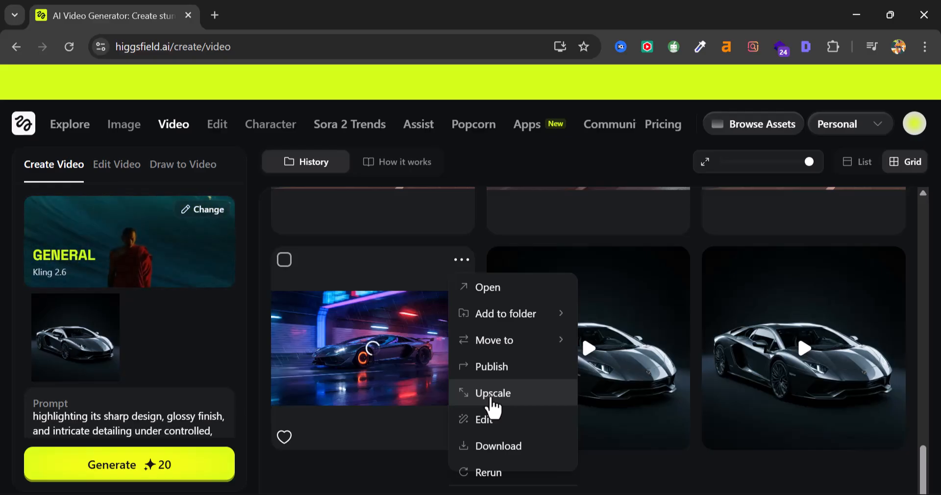
pyautogui.click(495, 447)
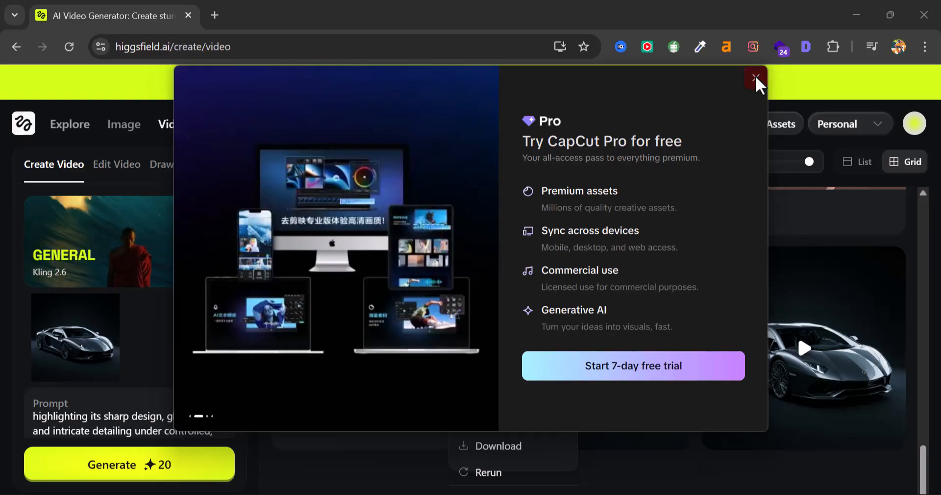
# Switch to CapCut, dismiss the Pro trial offer and open project 1206 in a maximized window
pyautogui.click(755, 77)
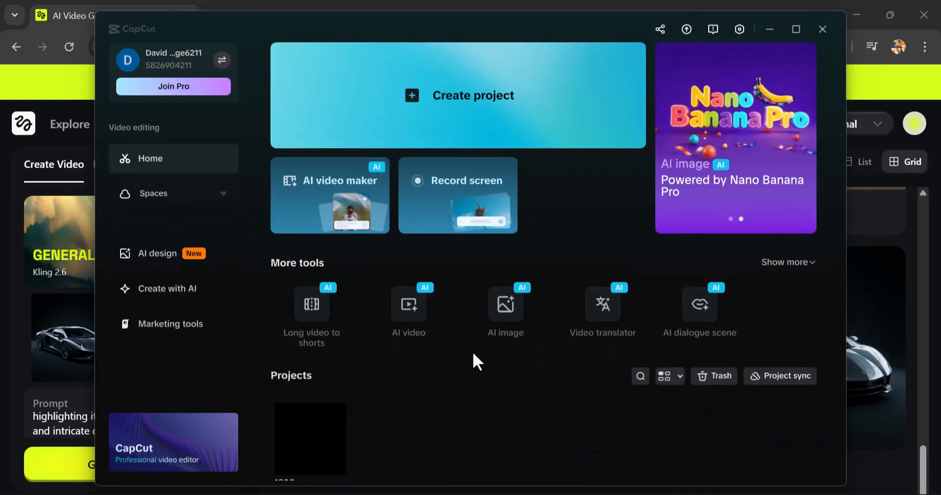
pyautogui.click(802, 35)
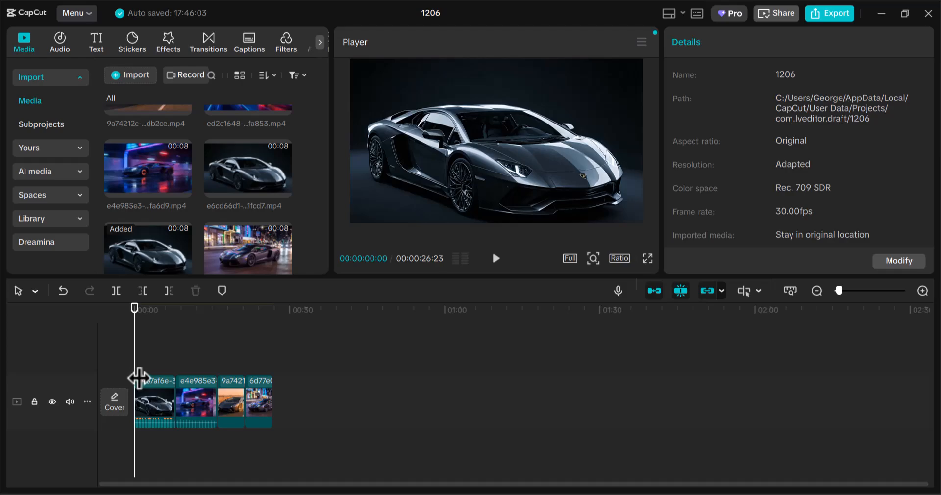
# Play the four-clip Lamborghini sequence through to its end and return the playhead to the start of the timeline
pyautogui.press('space')
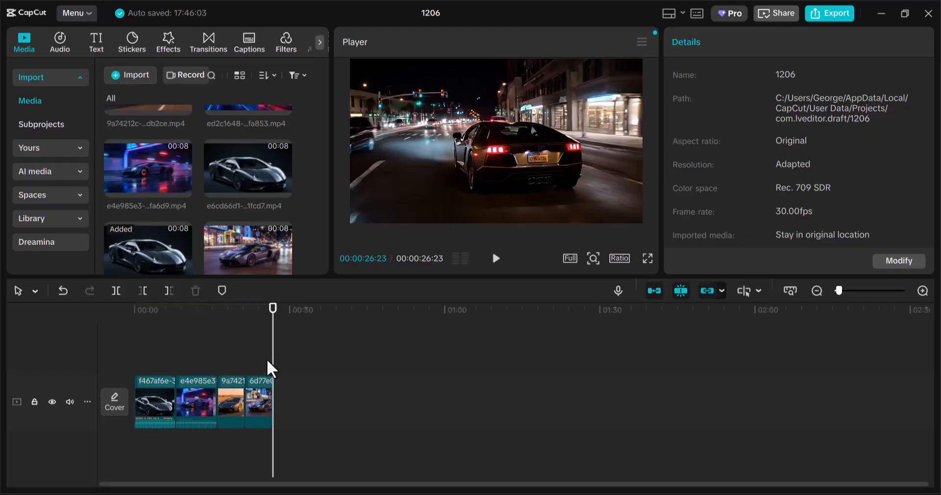
pyautogui.moveTo(275, 373); pyautogui.dragTo(102, 408)
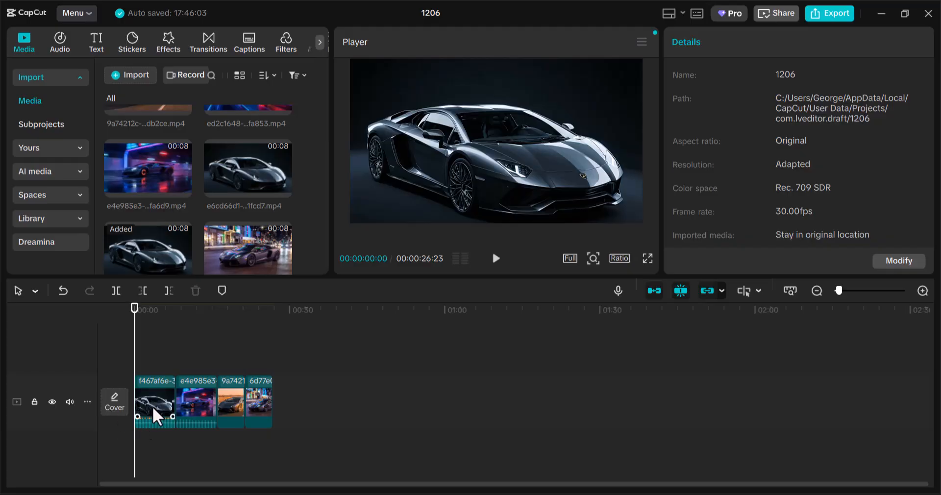
pyautogui.scroll(5, 174, 417)
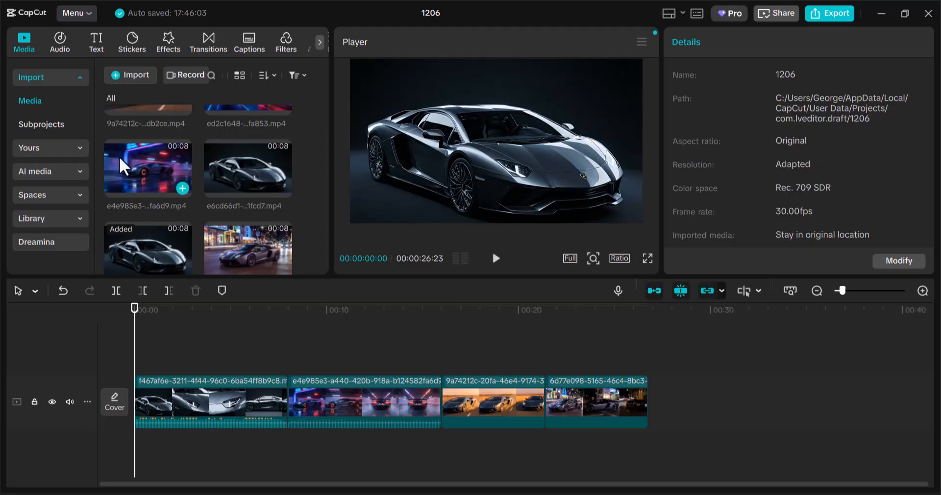
# Preview the e4e985e3 tunnel clip and the e6cd66d1 studio-to-tunnel transition clip in the imported media
pyautogui.click(161, 179)
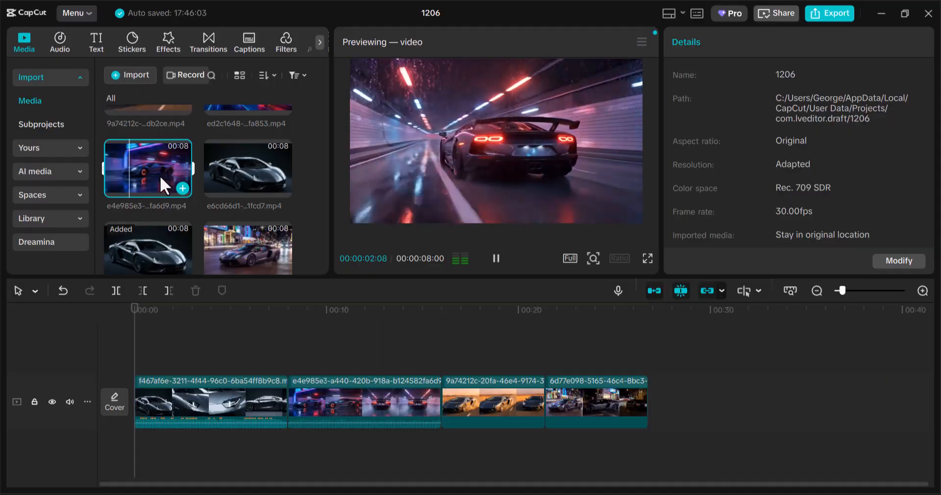
pyautogui.scroll(-1, 242, 129)
pyautogui.click(242, 129)
pyautogui.scroll(1, 242, 128)
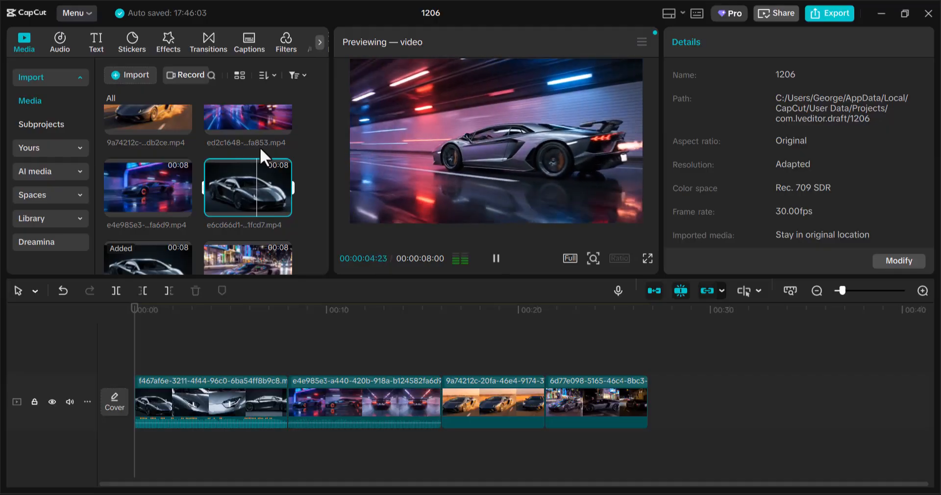
pyautogui.moveTo(251, 175)
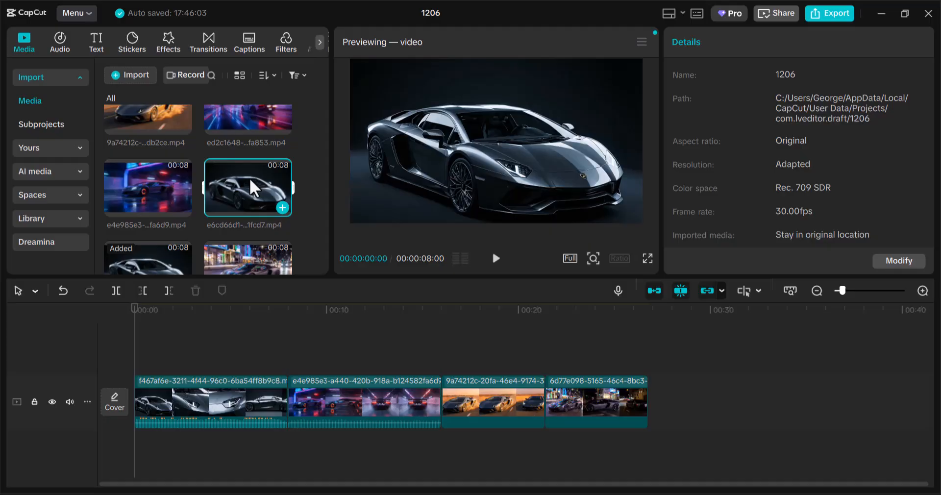
# Insert the e6cd66d1 studio-to-tunnel clip between the first studio clip and the tunnel clip, and play the sequence up to the desert clip
pyautogui.moveTo(255, 188); pyautogui.dragTo(288, 404)
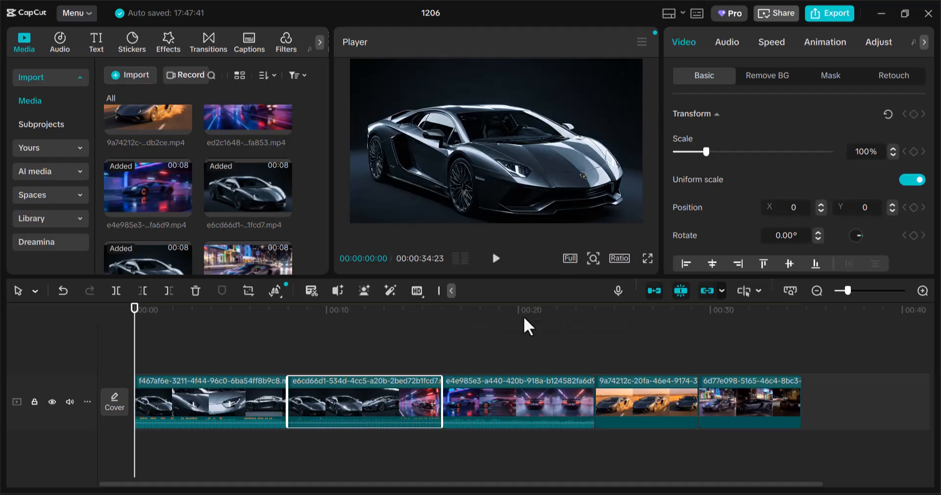
pyautogui.press('space')
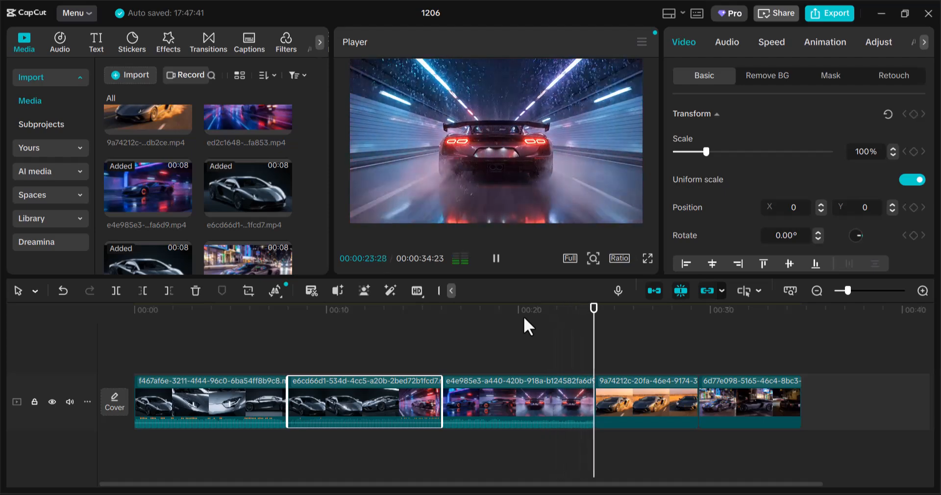
pyautogui.press('space')
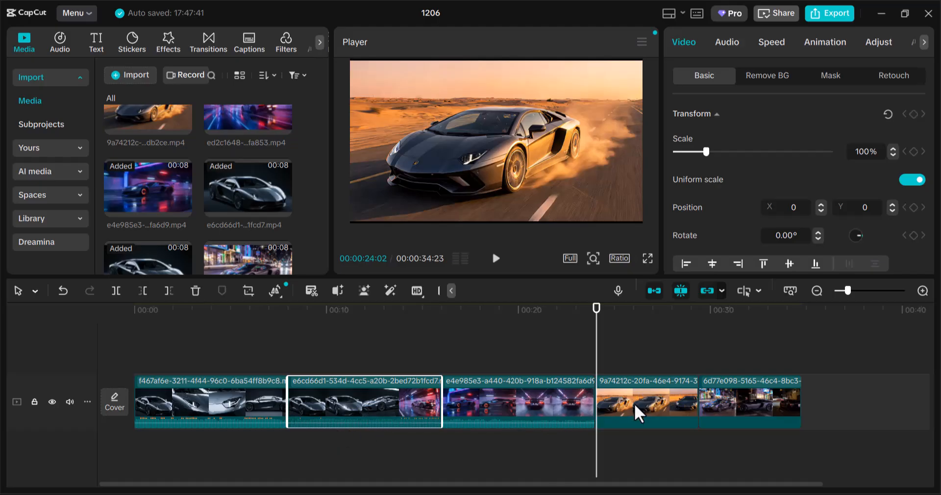
# Find the ed2c1648 tunnel-to-desert transition clip in the imported media and insert it between the tunnel and desert clips on the timeline
pyautogui.scroll(1, 186, 159)
pyautogui.scroll(2, 186, 159)
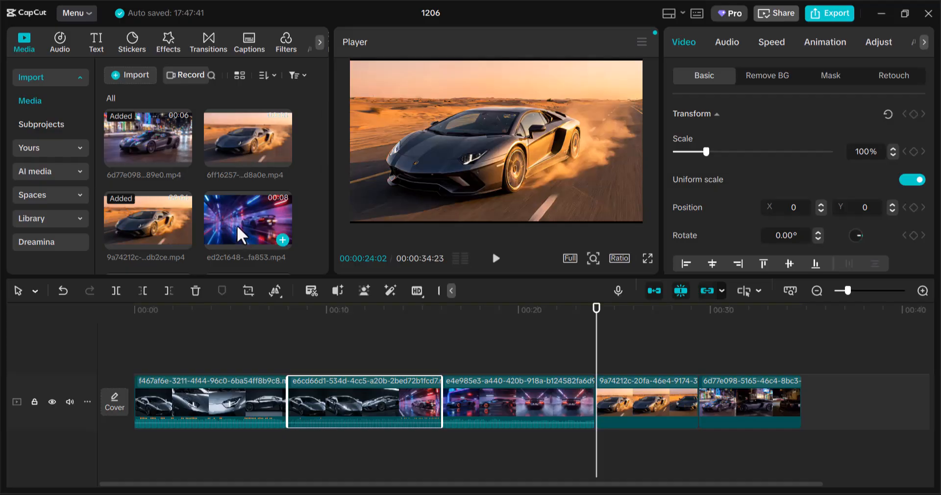
pyautogui.scroll(-2, 243, 231)
pyautogui.scroll(2, 225, 210)
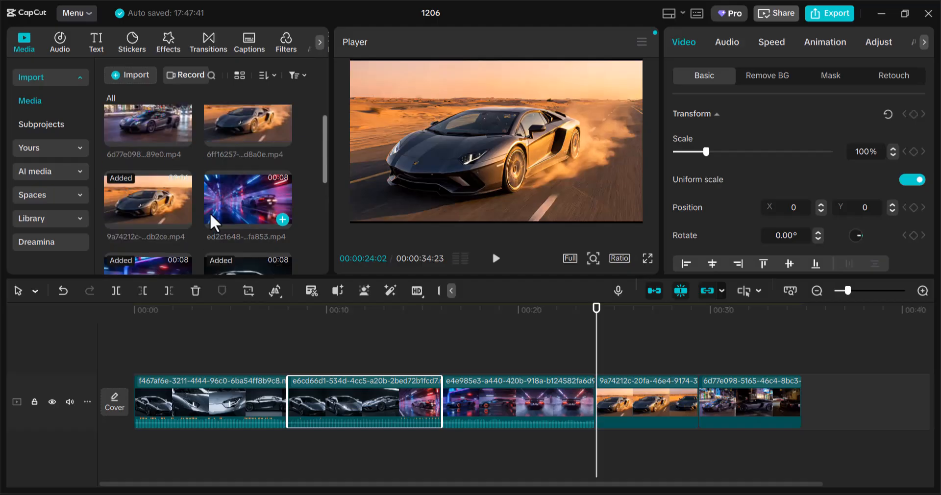
pyautogui.click(234, 201)
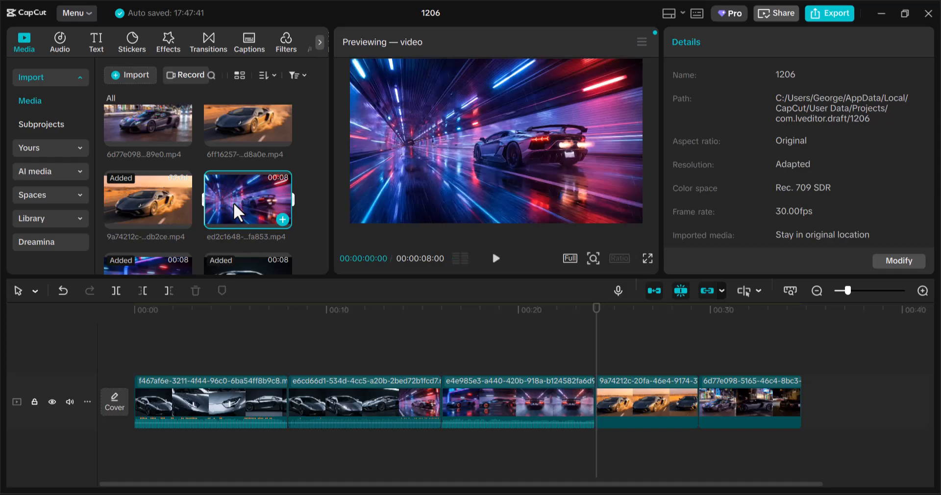
pyautogui.moveTo(233, 202); pyautogui.dragTo(590, 406)
# Scrub the timeline around the inserted tunnel-to-desert clip to check how it leads into the desert shot
pyautogui.moveTo(596, 336); pyautogui.dragTo(844, 441)
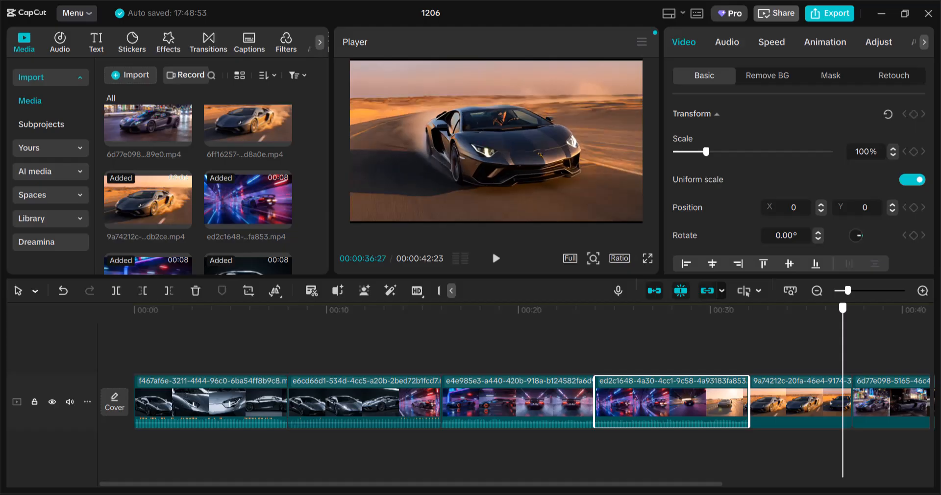
pyautogui.scroll(-1, 255, 269)
pyautogui.scroll(2, 255, 268)
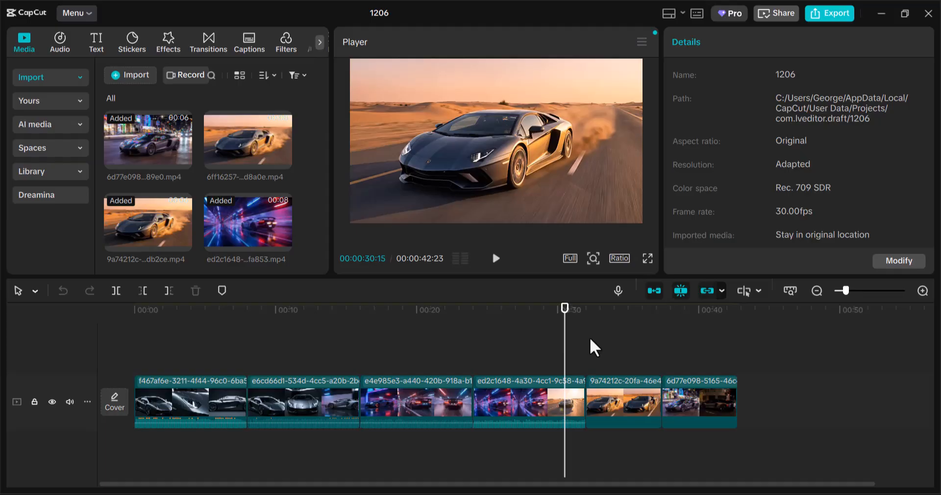
# Switch to Higgsfield's pricing page in the browser and compare the annual Basic, Pro, Ultimate and Creator plans
pyautogui.hotkey('alt', 'Tab')
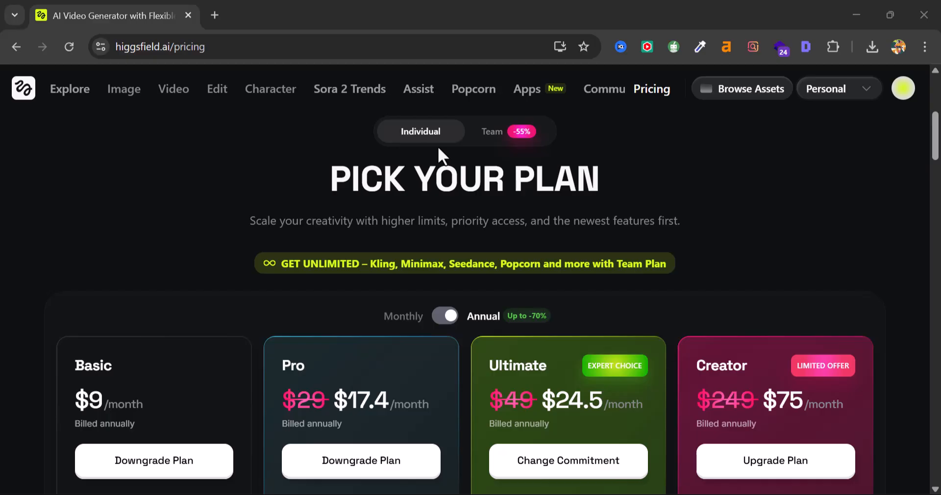
pyautogui.scroll(-1, 439, 149)
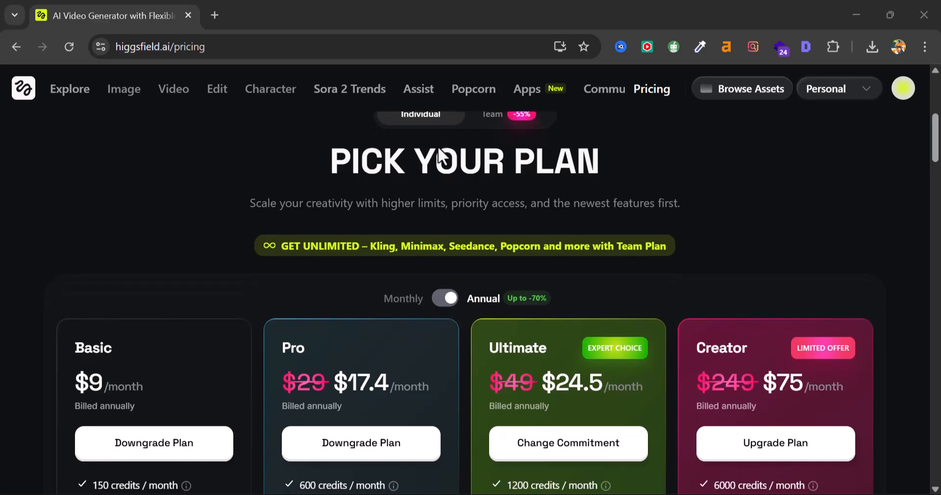
pyautogui.scroll(-3, 440, 156)
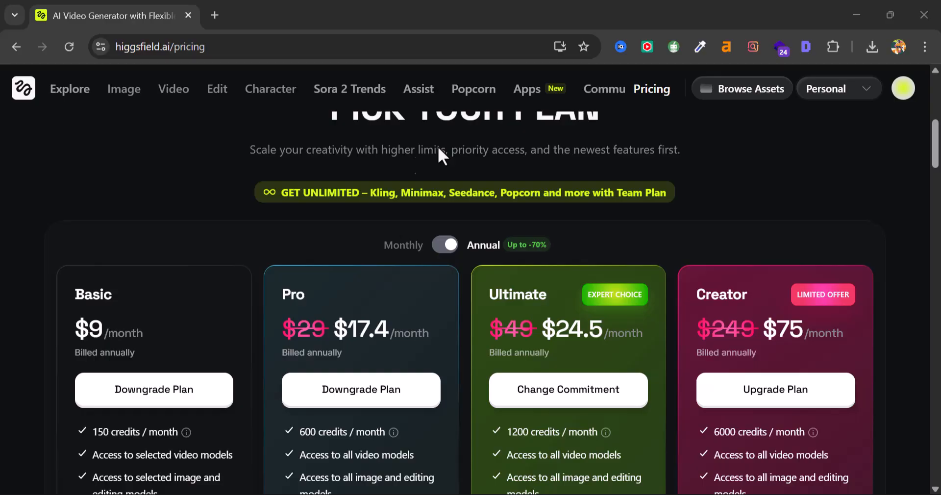
pyautogui.scroll(-4, 176, 324)
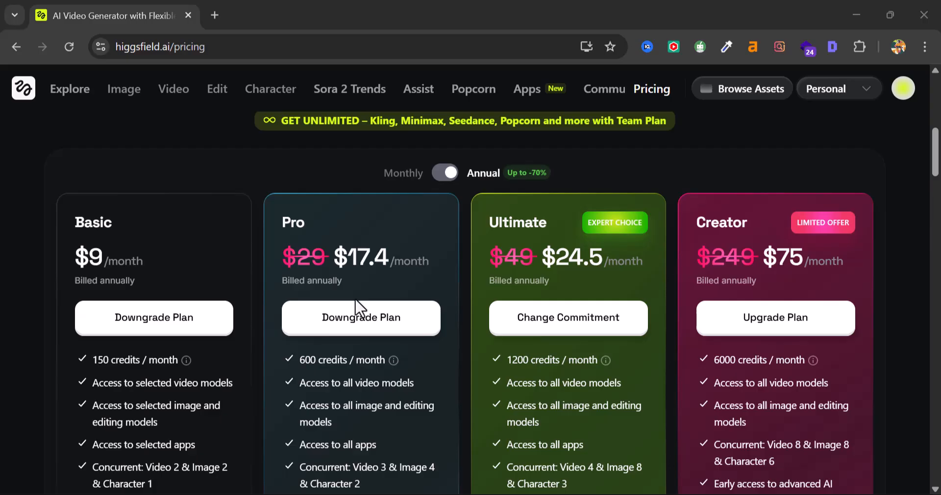
pyautogui.scroll(-1, 355, 298)
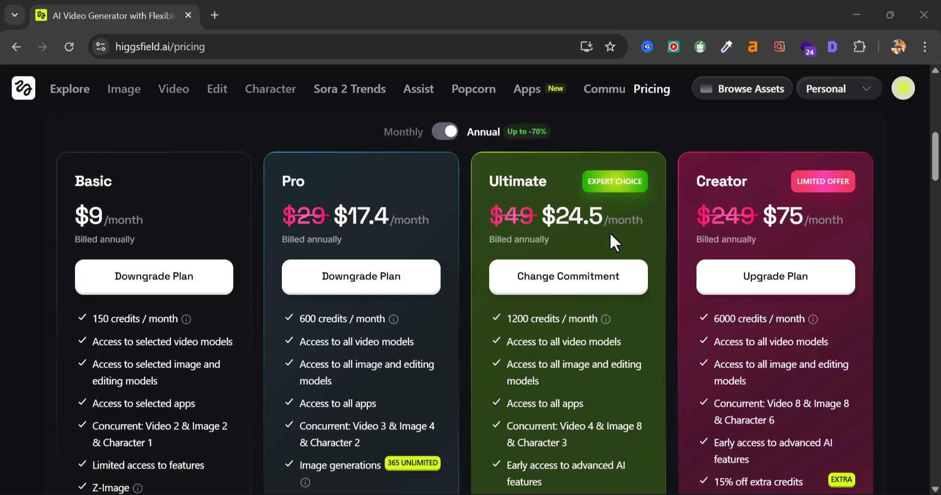
pyautogui.scroll(3, 610, 232)
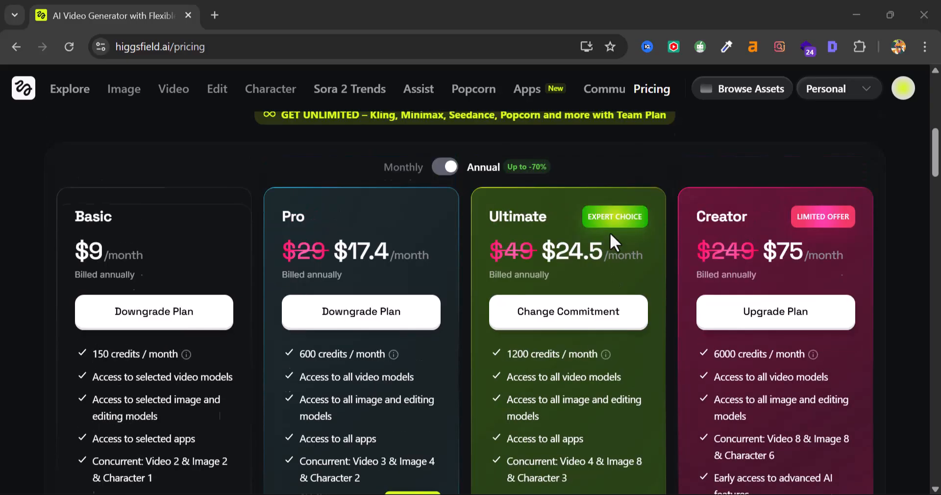